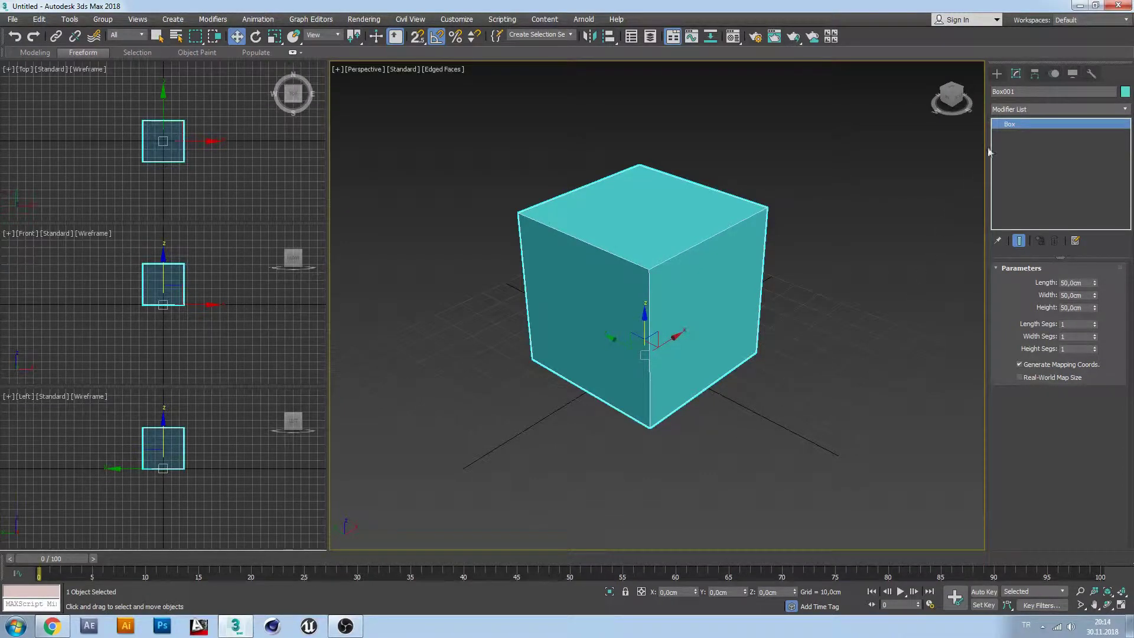
# Apply a Taper modifier from the Modifier List to Box001, above Box in the stack.
pyautogui.click(1026, 109)
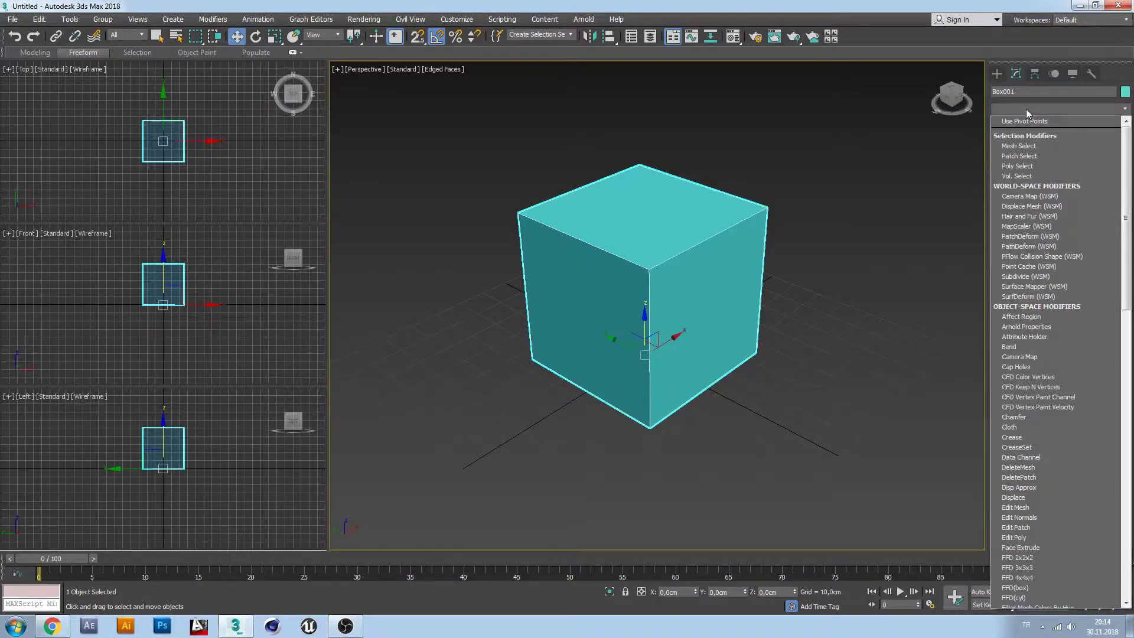
pyautogui.press('t')
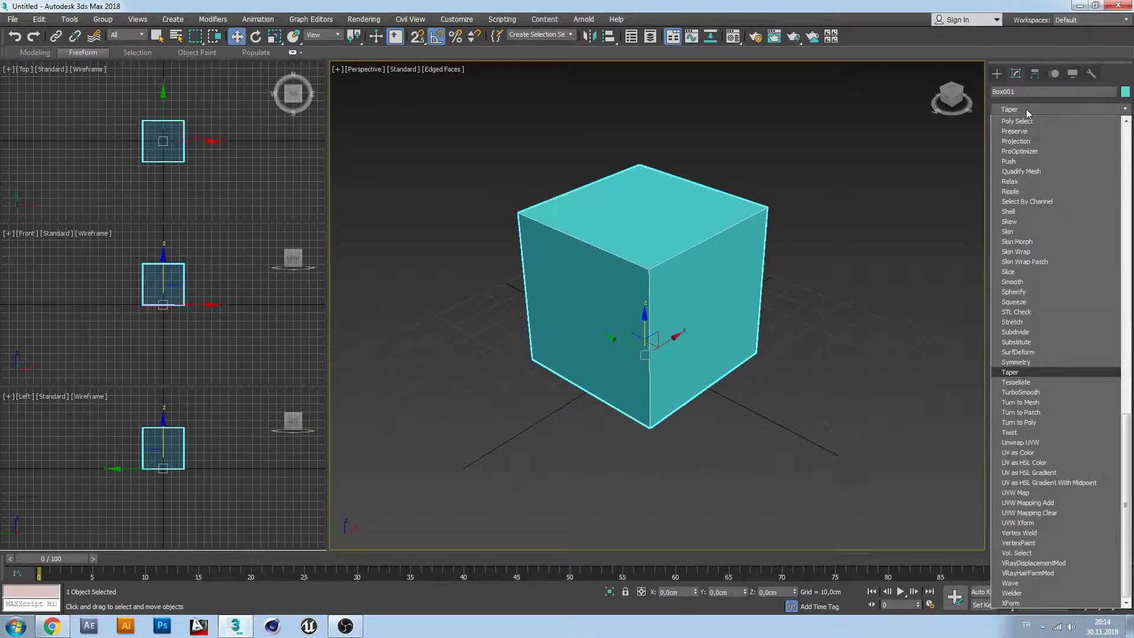
pyautogui.press('Return')
pyautogui.click(1026, 108)
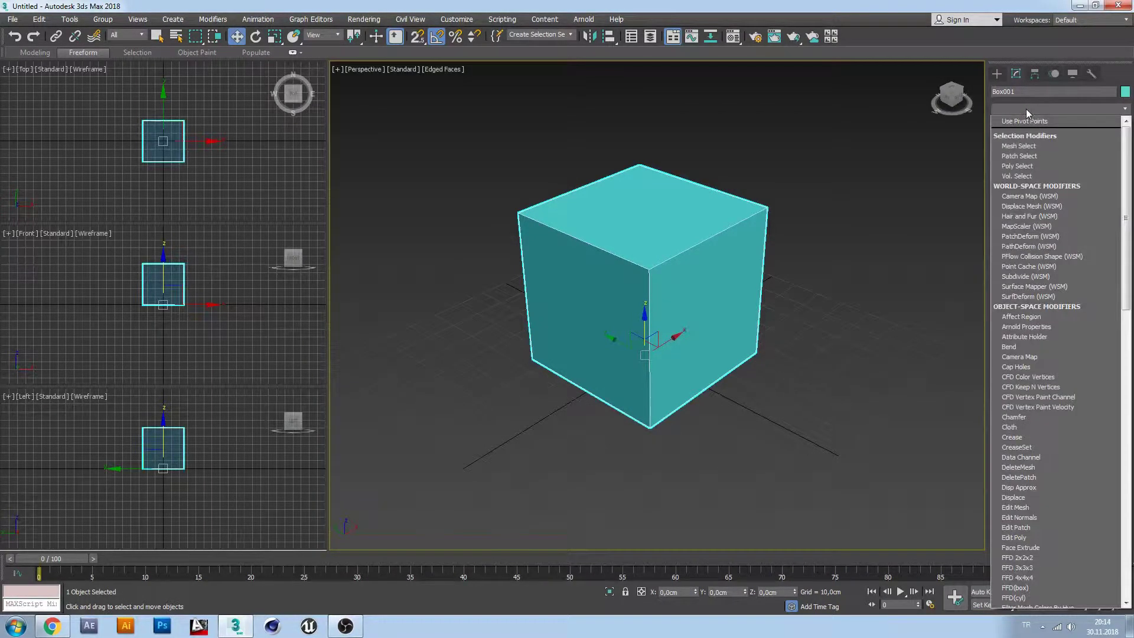
pyautogui.press('t')
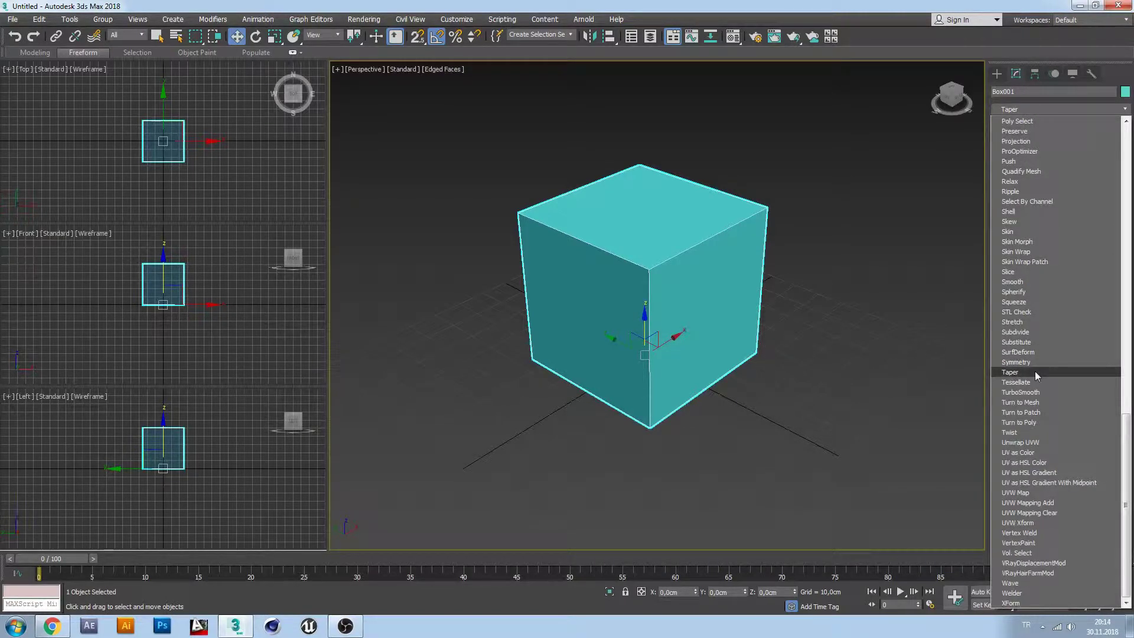
pyautogui.click(1035, 370)
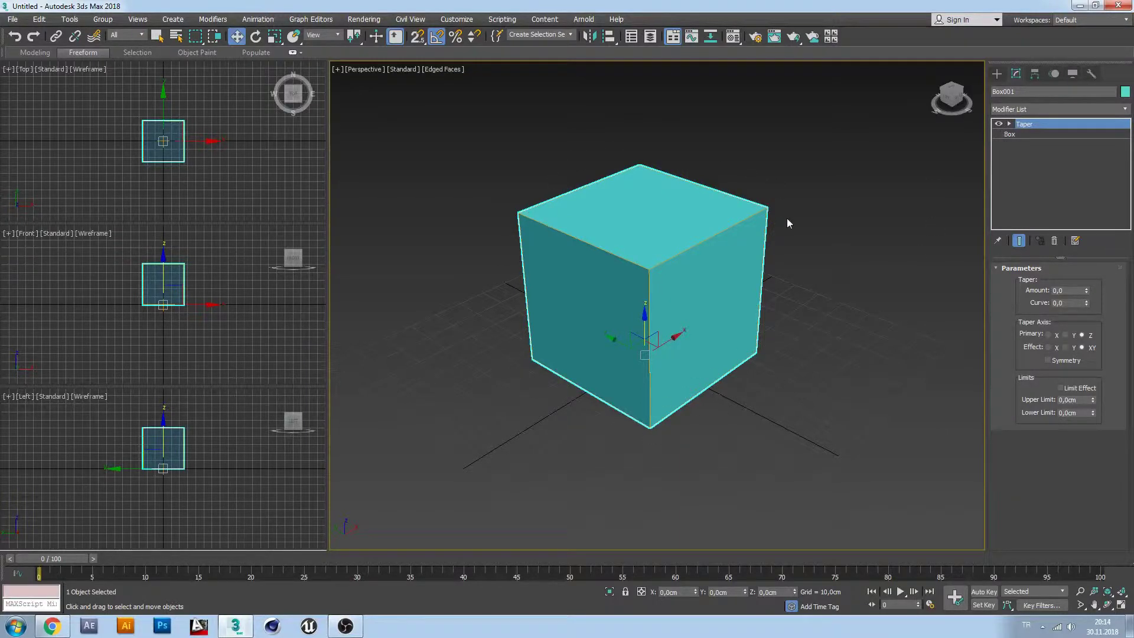
# Toggle wireframe view, try raising the taper Amount, then reset it to 0.
pyautogui.press('F3')
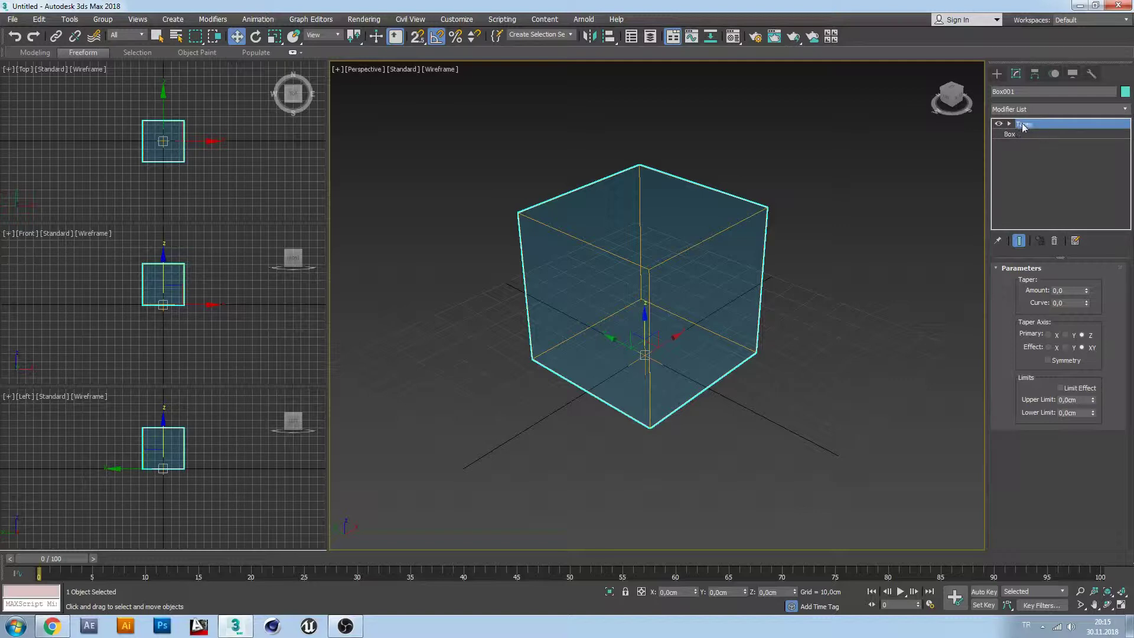
pyautogui.press('F3')
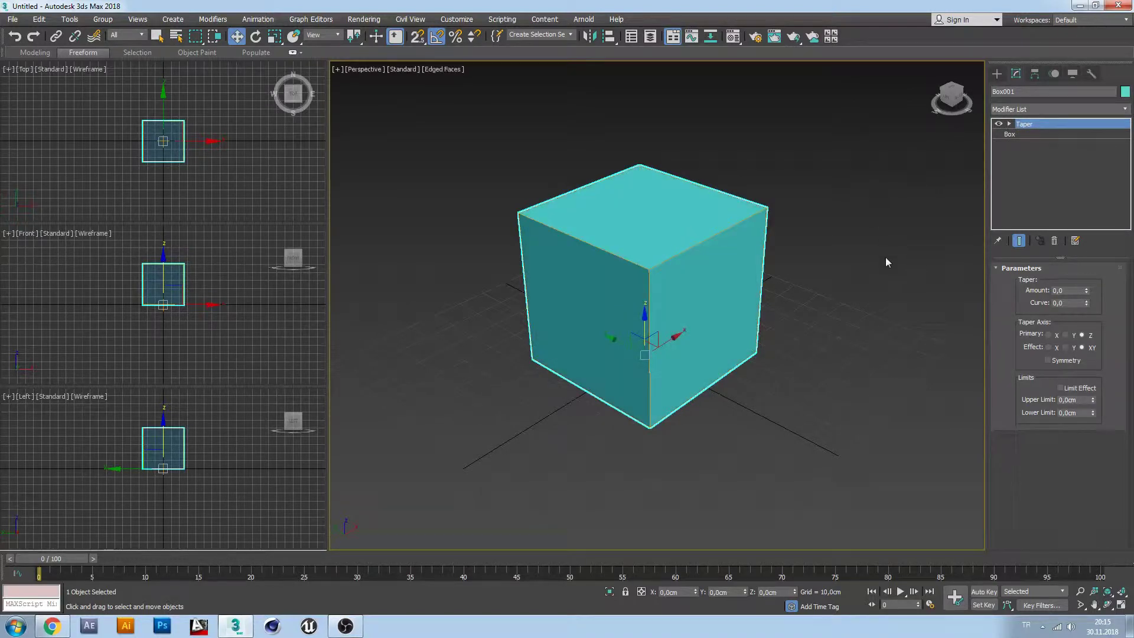
pyautogui.click(1086, 290)
pyautogui.moveTo(1086, 290)
pyautogui.mouseDown()
pyautogui.moveTo(1084, 208)
pyautogui.moveTo(1097, 324)
pyautogui.moveTo(1106, 248)
pyautogui.moveTo(1116, 337)
pyautogui.mouseUp()
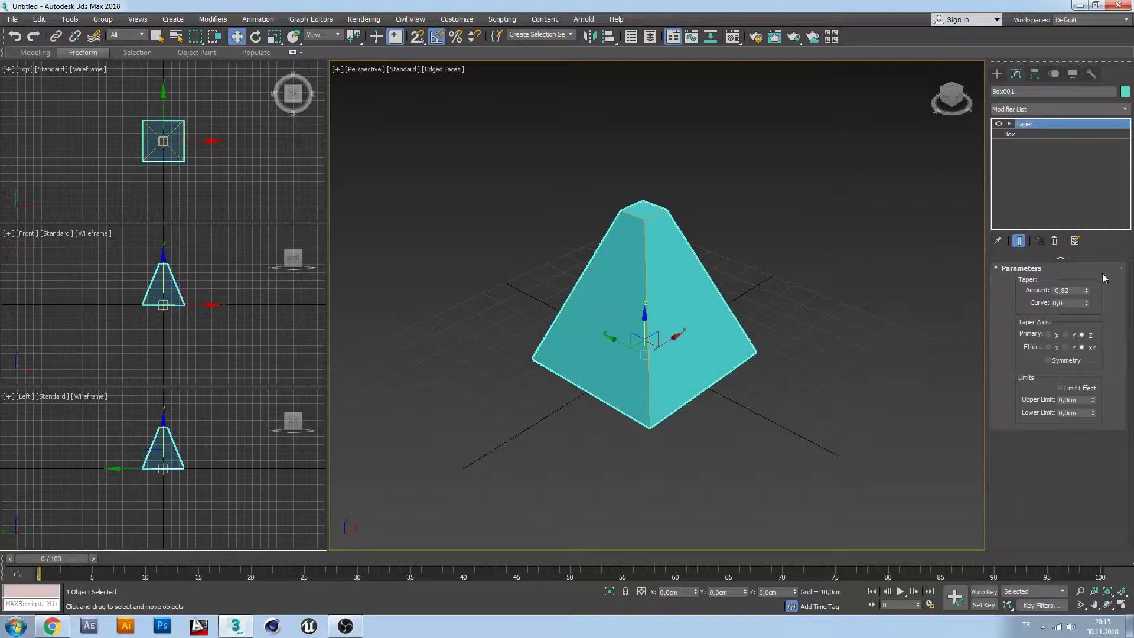
pyautogui.rightClick(1087, 290)
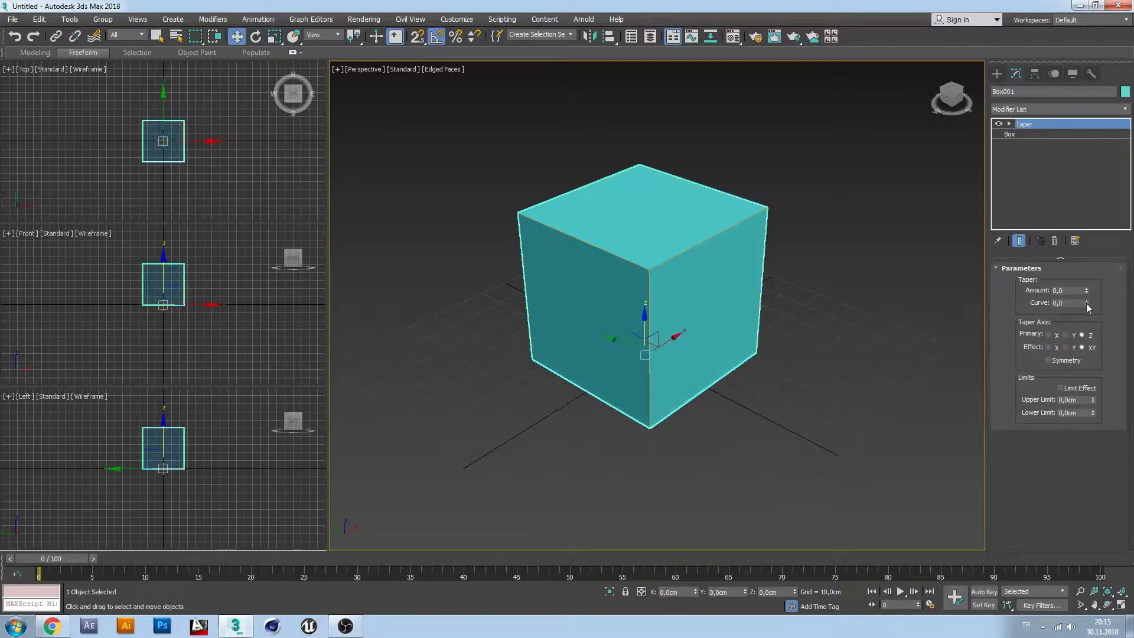
# Set the taper Curve to 1,57 and show Box001's base Box parameters.
pyautogui.moveTo(1086, 303)
pyautogui.mouseDown()
pyautogui.moveTo(1111, 180)
pyautogui.moveTo(819, 233)
pyautogui.mouseUp()
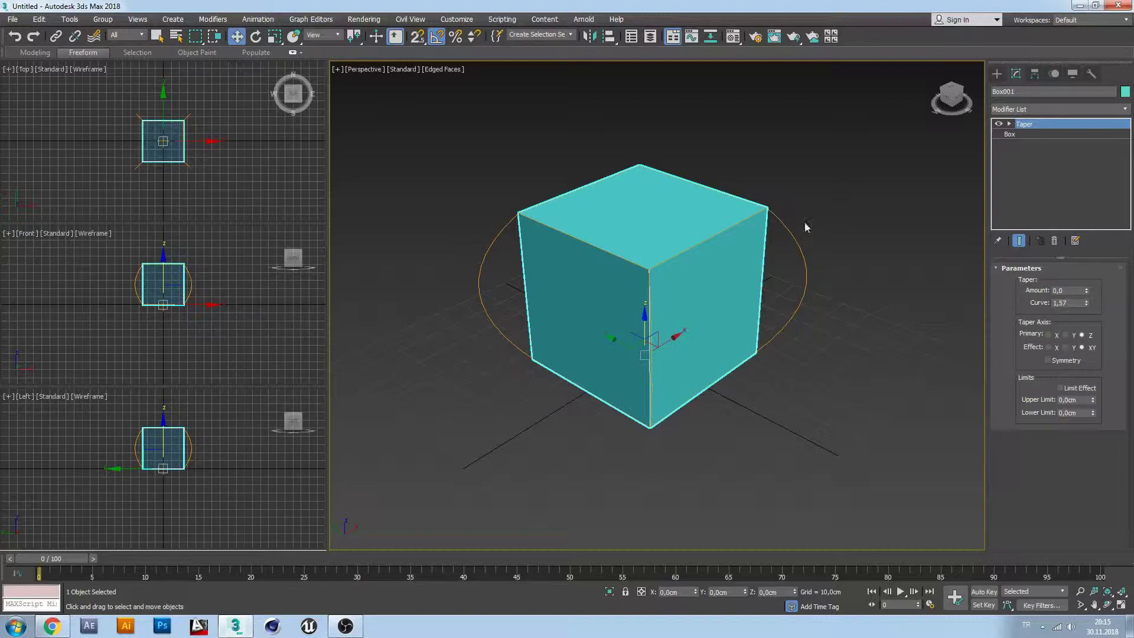
pyautogui.moveTo(714, 362)
pyautogui.keyDown('alt'); pyautogui.mouseDown(button='middle')
pyautogui.moveTo(589, 342)
pyautogui.moveTo(748, 347)
pyautogui.mouseUp(button='middle'); pyautogui.keyUp('alt')
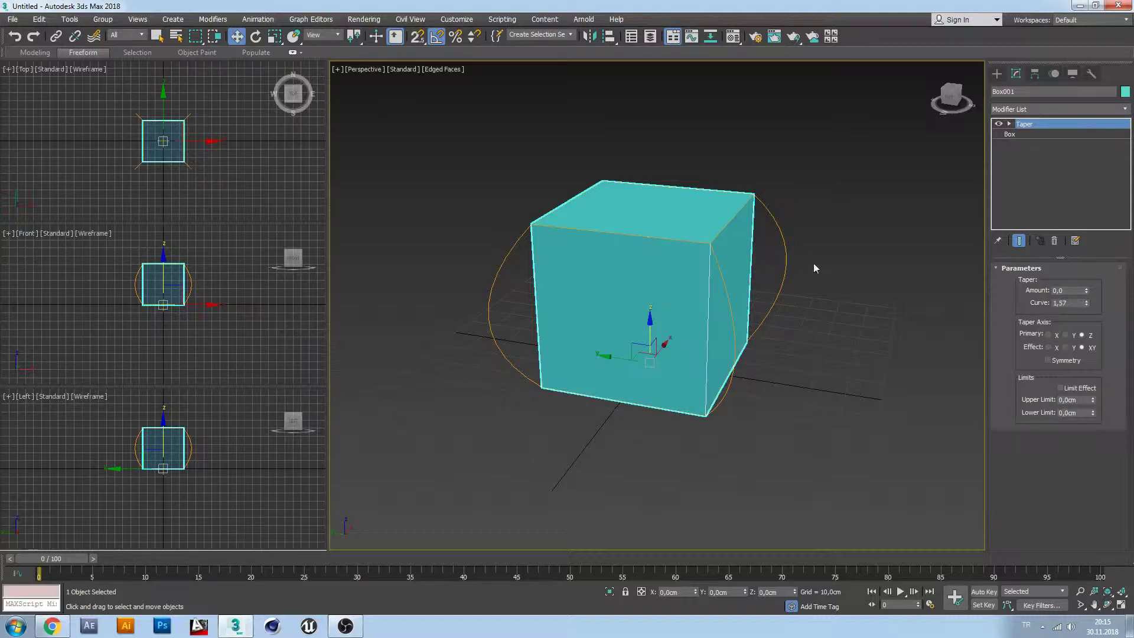
pyautogui.click(1032, 134)
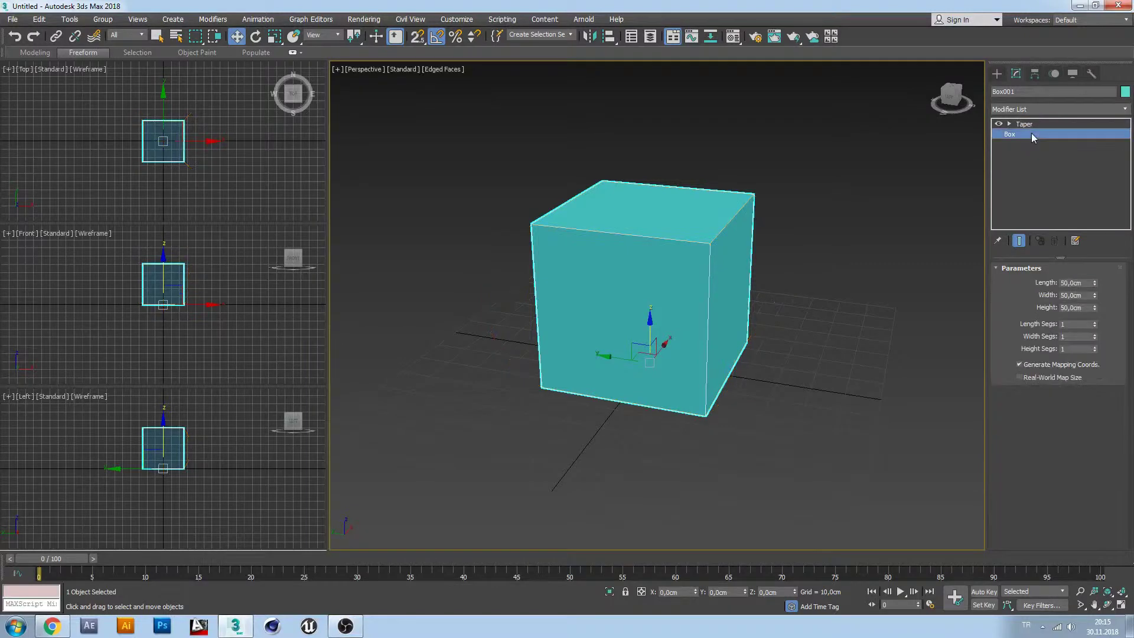
# Keep Length and Width Segs at 1 and raise Box001's Height Segs to 28.
pyautogui.click(1095, 322)
pyautogui.click(1095, 322)
pyautogui.click(1095, 322)
pyautogui.click(1095, 322)
pyautogui.keyDown('alt'); pyautogui.moveTo(738, 292); pyautogui.dragTo(931, 307, button='middle'); pyautogui.keyUp('alt')
pyautogui.rightClick(1095, 323)
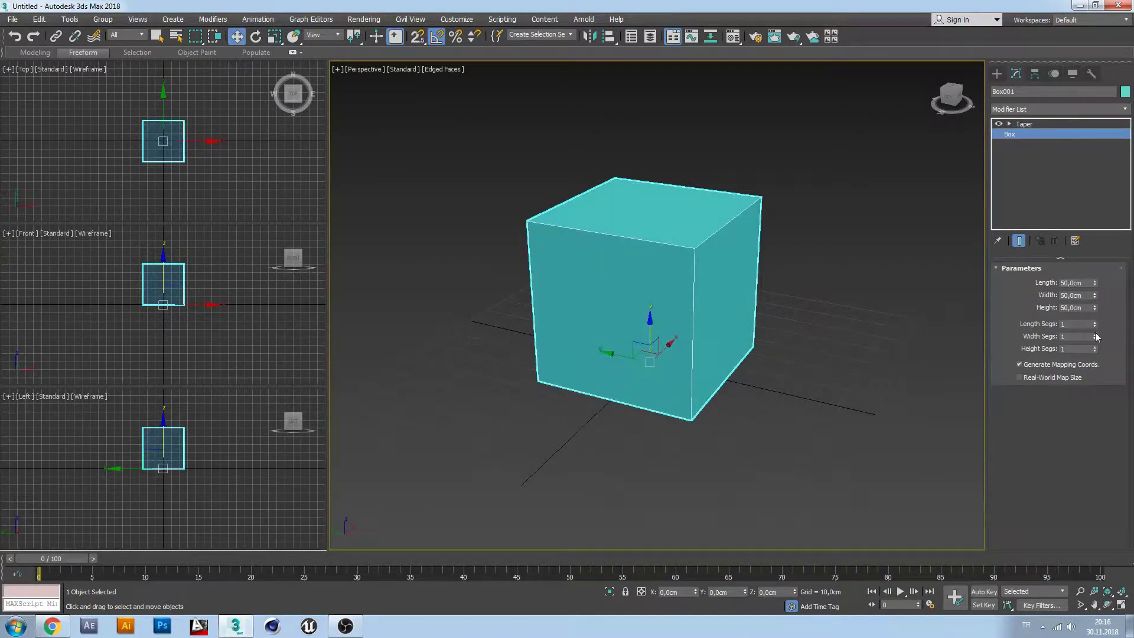
pyautogui.click(1095, 335)
pyautogui.rightClick(1095, 336)
pyautogui.click(1095, 347)
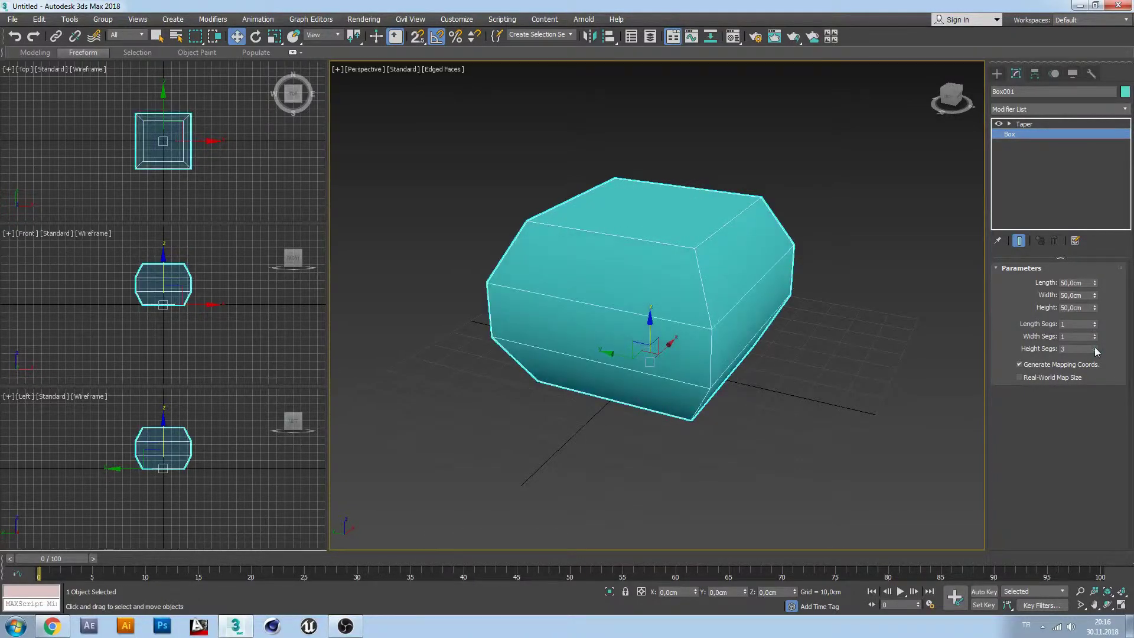
pyautogui.click(1095, 347)
pyautogui.moveTo(1095, 350); pyautogui.dragTo(1095, 330)
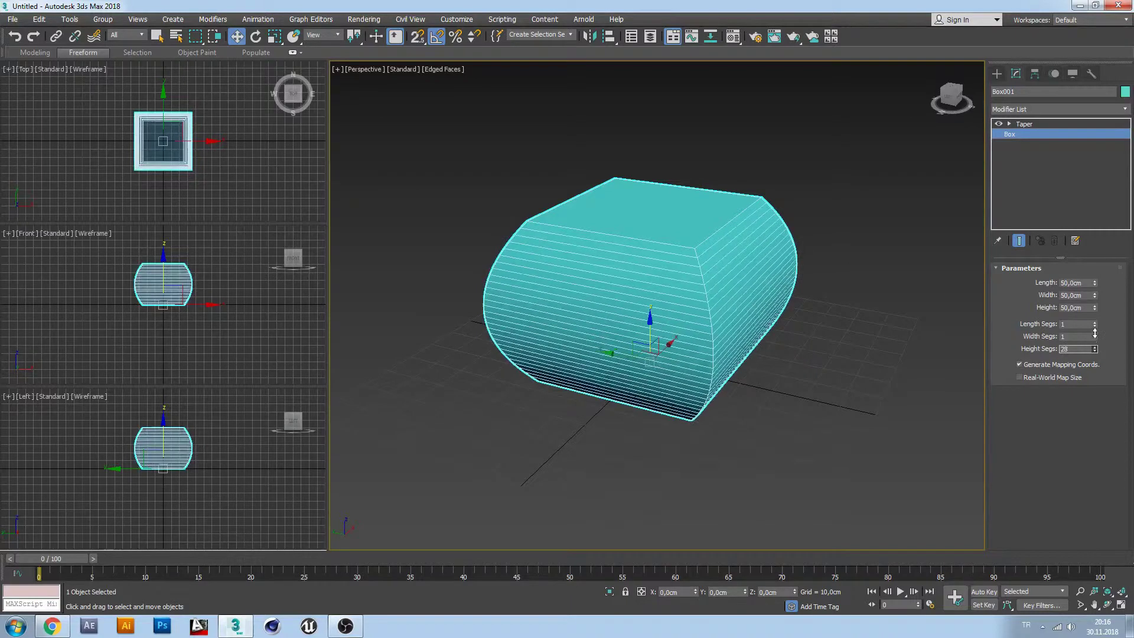
pyautogui.moveTo(824, 314)
pyautogui.keyDown('alt'); pyautogui.mouseDown(button='middle')
pyautogui.moveTo(844, 316)
pyautogui.moveTo(829, 310)
pyautogui.mouseUp(button='middle'); pyautogui.keyUp('alt')
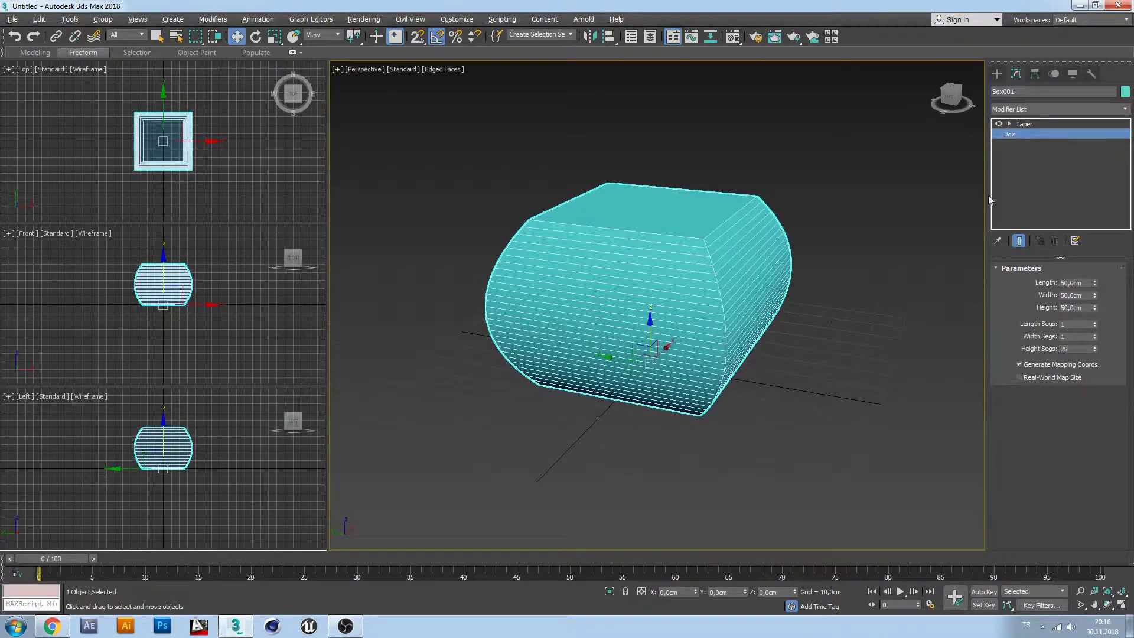
# Set Box001's Taper to Amount -0,9 and Curve -0,98 for a flared spire.
pyautogui.click(1032, 126)
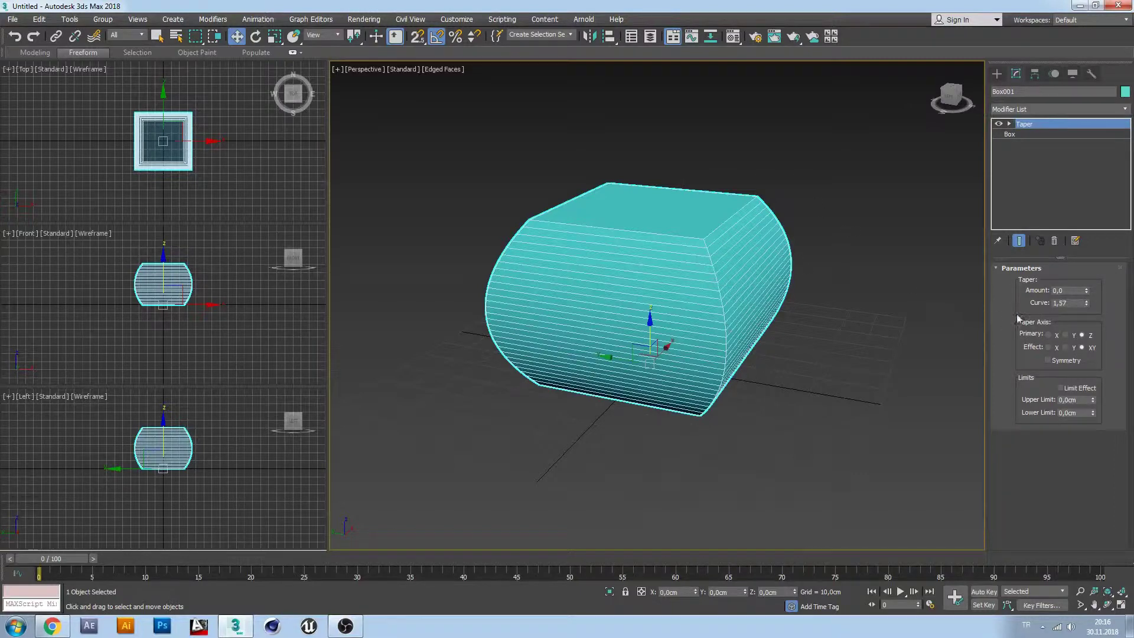
pyautogui.moveTo(1086, 303)
pyautogui.mouseDown()
pyautogui.moveTo(1106, 421)
pyautogui.moveTo(8, 341)
pyautogui.moveTo(7, 378)
pyautogui.moveTo(8, 345)
pyautogui.mouseUp()
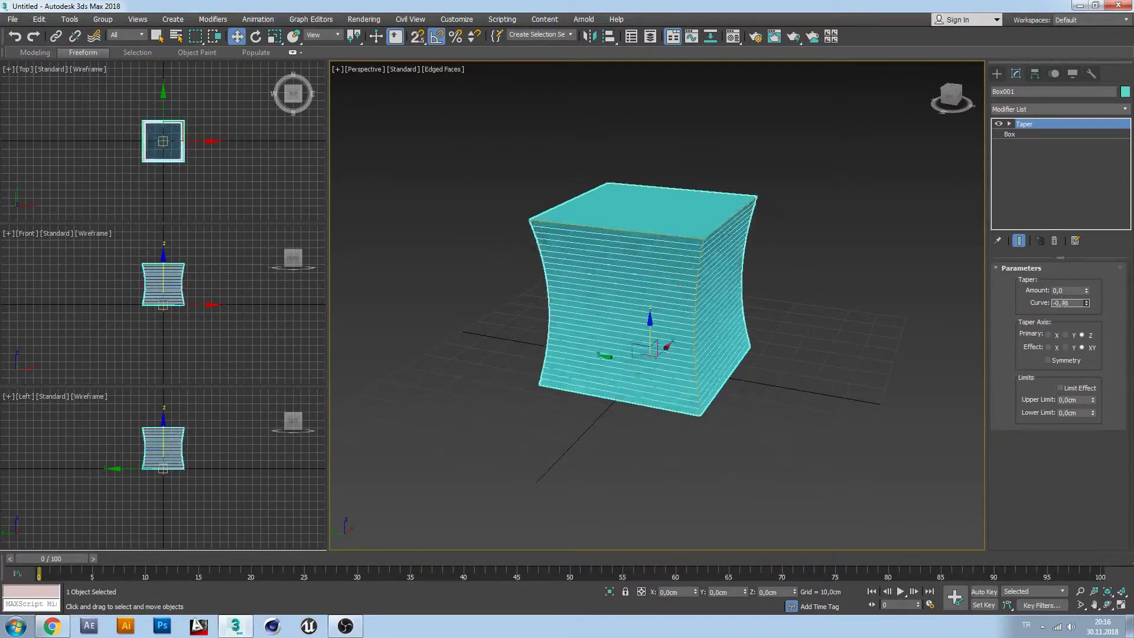
pyautogui.rightClick(1086, 303)
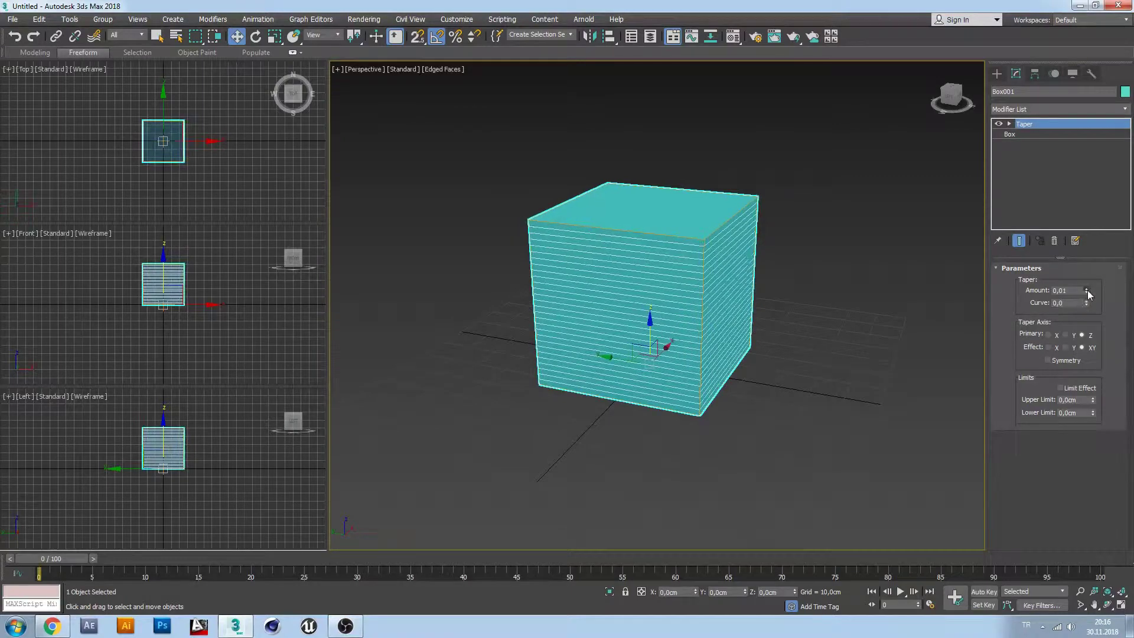
pyautogui.moveTo(1085, 290)
pyautogui.mouseDown()
pyautogui.moveTo(1088, 242)
pyautogui.moveTo(1085, 334)
pyautogui.mouseUp()
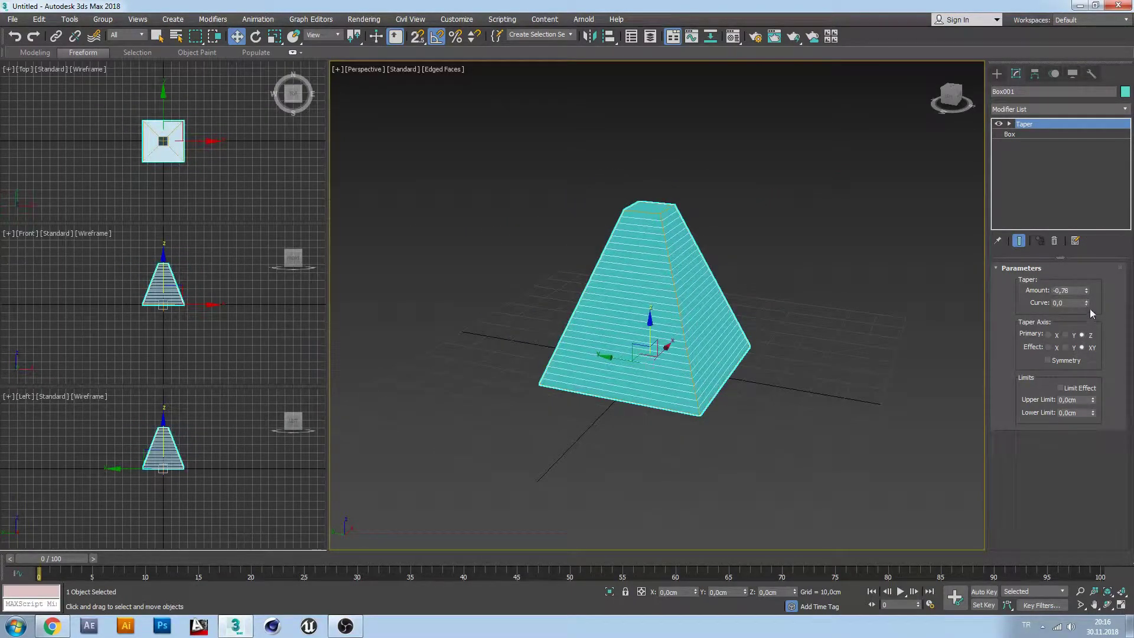
pyautogui.moveTo(1085, 302)
pyautogui.mouseDown()
pyautogui.moveTo(1082, 177)
pyautogui.moveTo(1082, 322)
pyautogui.moveTo(1085, 209)
pyautogui.mouseUp()
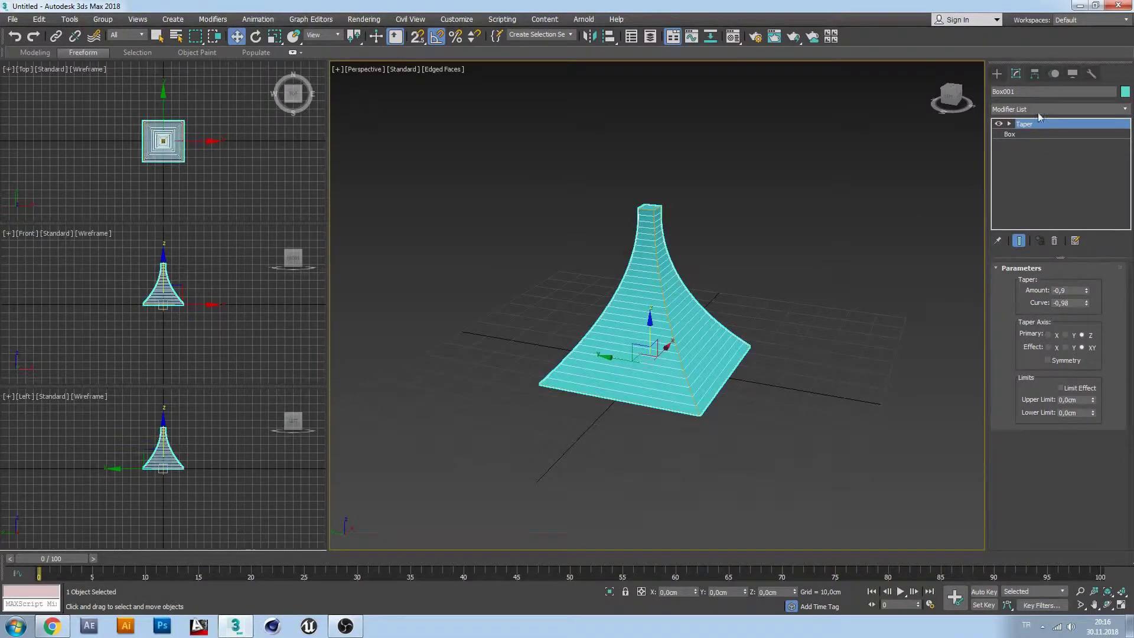
# Draw a new cylinder in front of the tapered box.
pyautogui.click(997, 74)
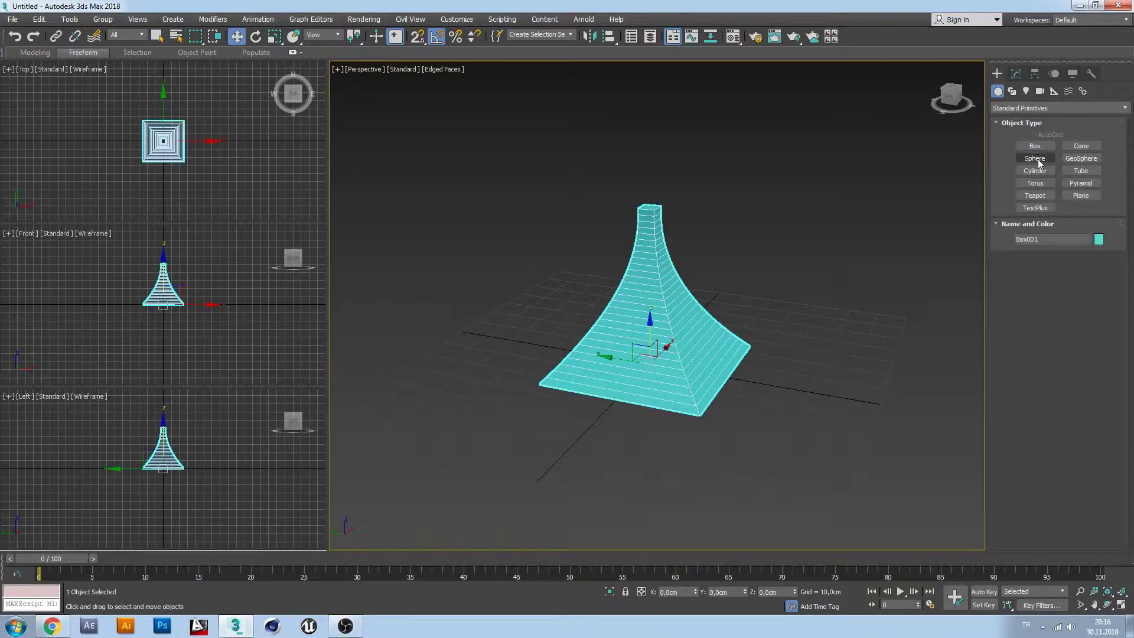
pyautogui.click(1035, 171)
pyautogui.moveTo(749, 202)
pyautogui.keyDown('alt'); pyautogui.mouseDown(button='middle')
pyautogui.moveTo(745, 294)
pyautogui.moveTo(738, 218)
pyautogui.mouseUp(button='middle'); pyautogui.keyUp('alt')
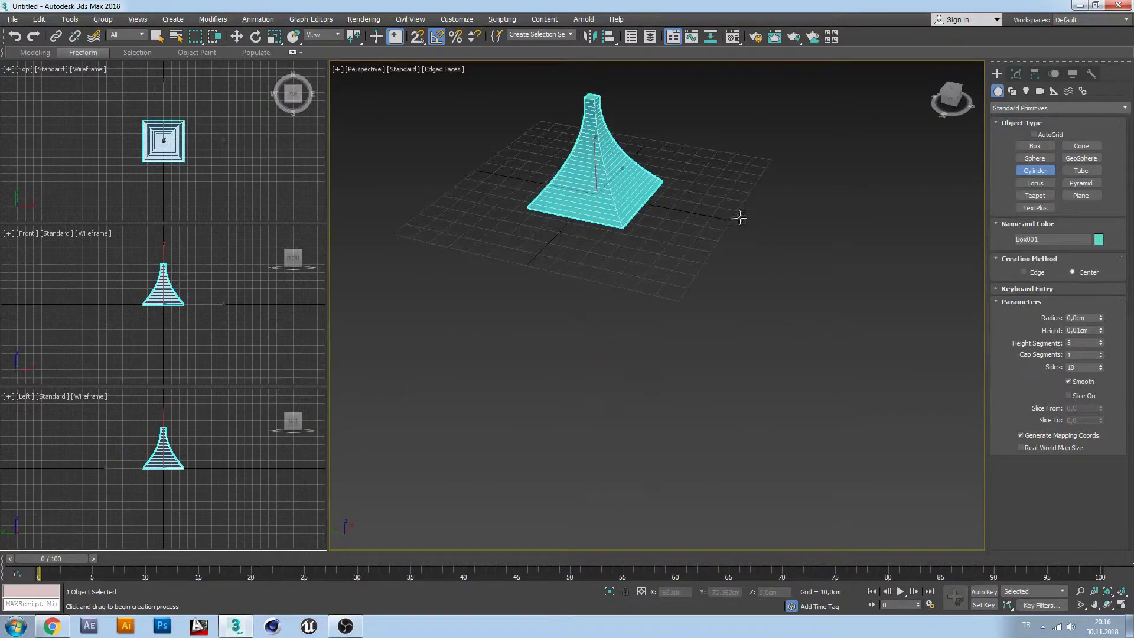
pyautogui.moveTo(683, 321); pyautogui.dragTo(803, 343)
pyautogui.click(803, 343)
pyautogui.press('w')
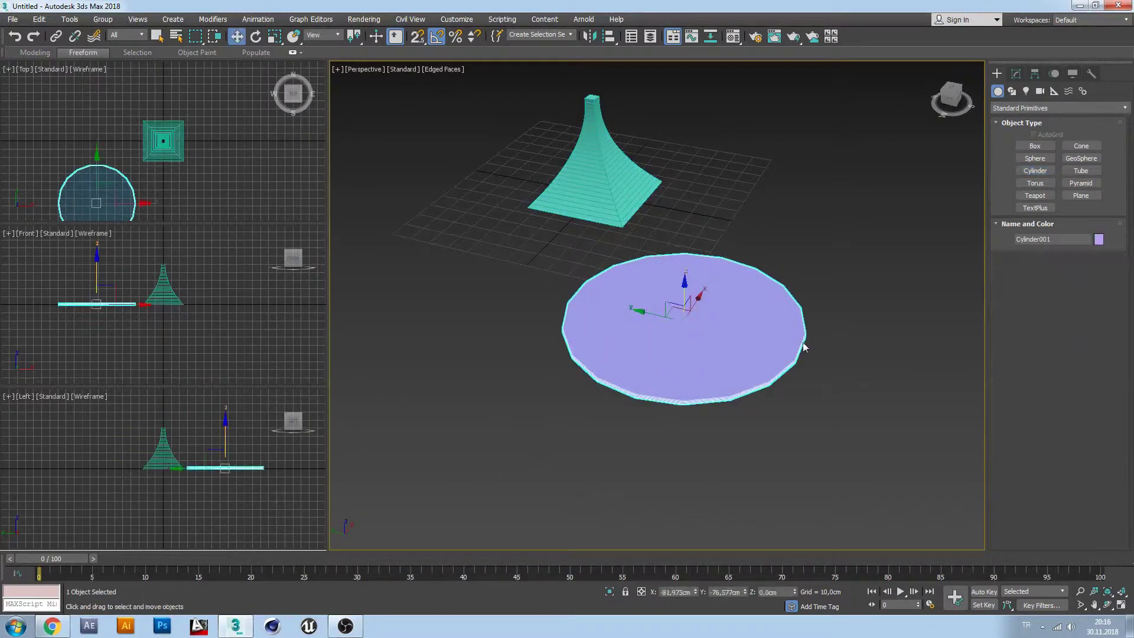
pyautogui.scroll(4, 739, 376)
pyautogui.keyDown('alt'); pyautogui.moveTo(739, 376); pyautogui.dragTo(743, 340, button='middle'); pyautogui.keyUp('alt')
# Give the cylinder Radius 50 cm, Height 4 cm and 1 height segment.
pyautogui.click(1015, 74)
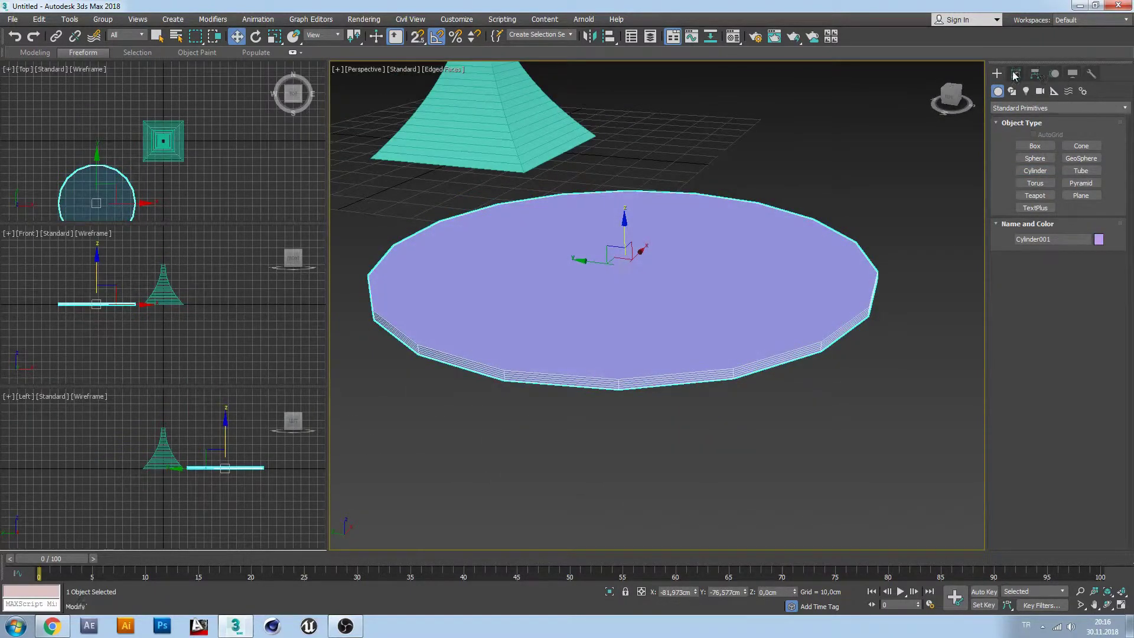
pyautogui.doubleClick(1093, 286)
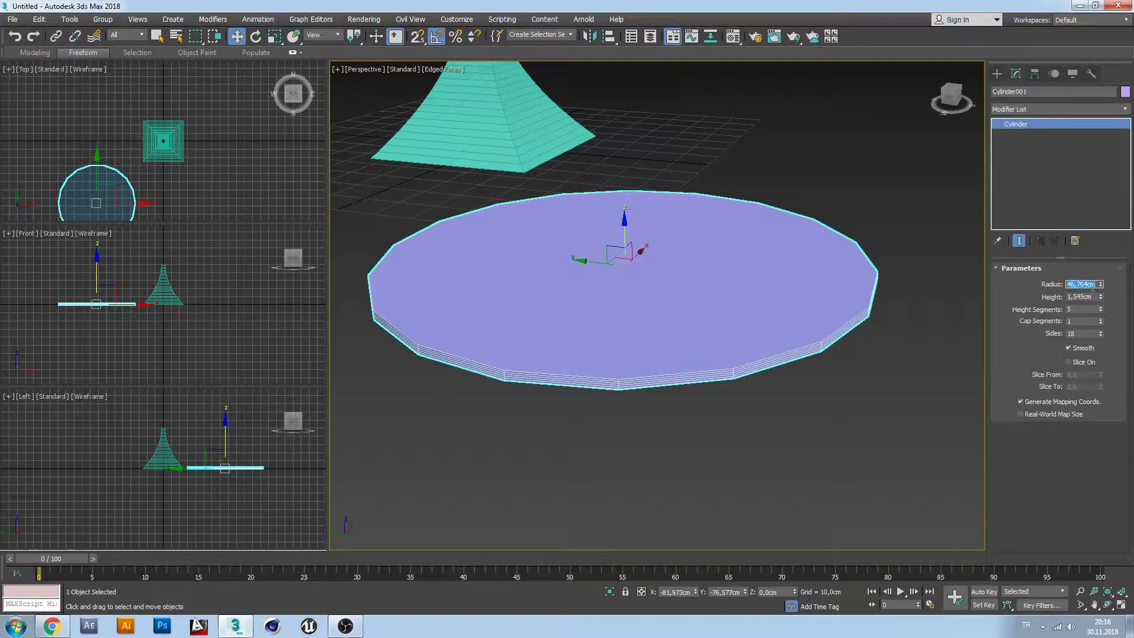
pyautogui.write('50')
pyautogui.press('Tab')
pyautogui.write('5')
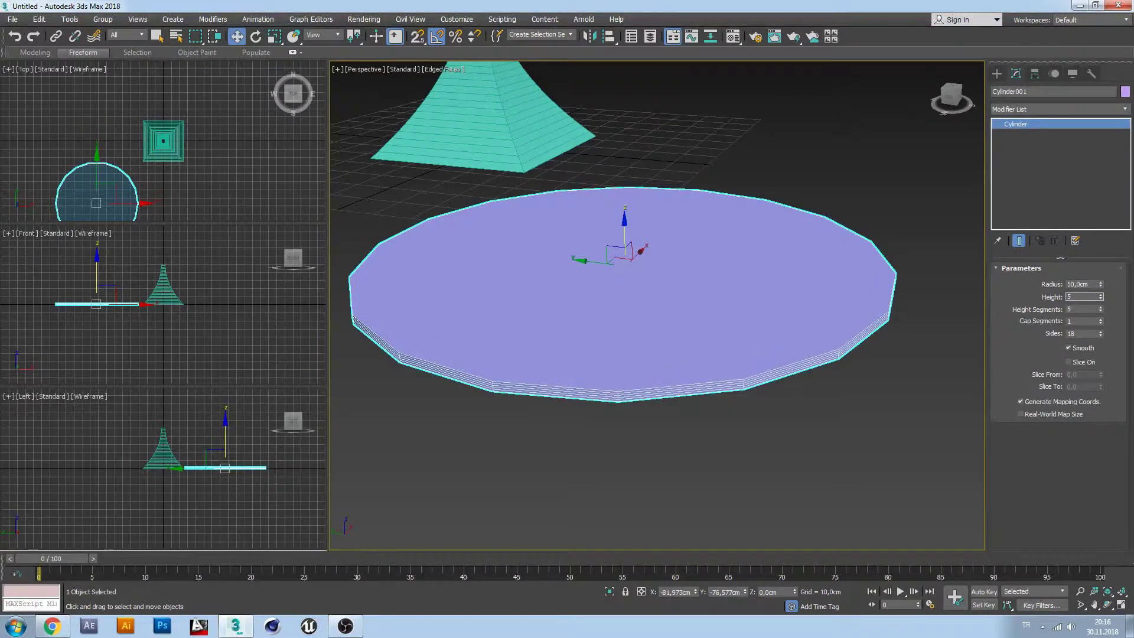
pyautogui.press('Tab')
pyautogui.hotkey('shift', 'Tab')
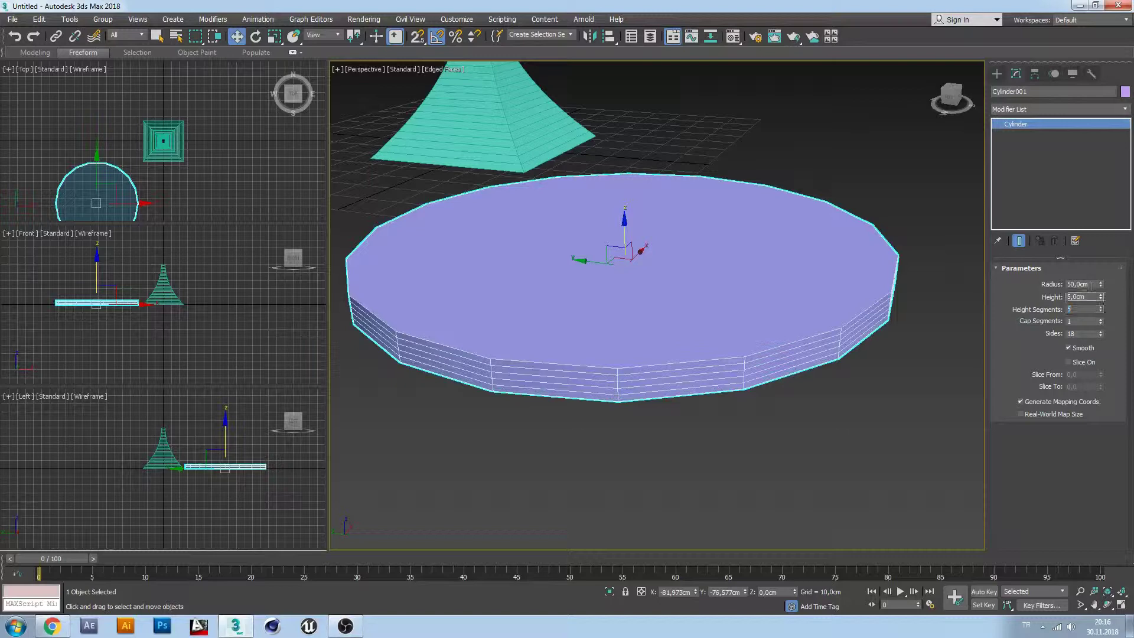
pyautogui.write('4')
pyautogui.press('Return')
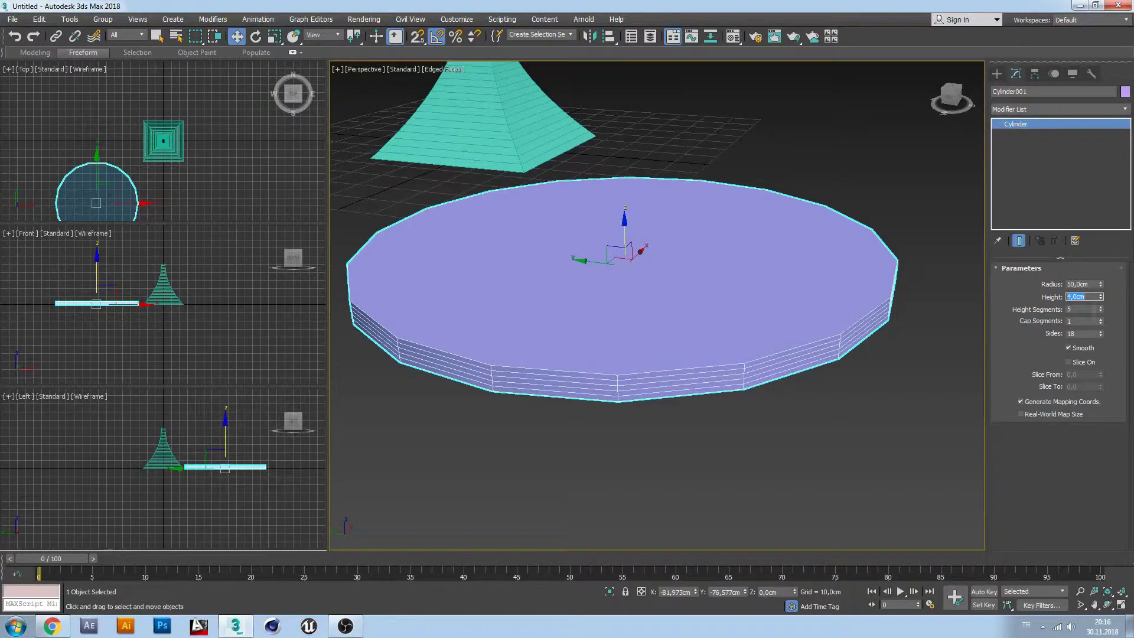
pyautogui.rightClick(1100, 308)
# Maximize the Front viewport and shift-drag a copy of the disc upward.
pyautogui.keyDown('alt'); pyautogui.moveTo(850, 316); pyautogui.dragTo(840, 331, button='middle'); pyautogui.keyUp('alt')
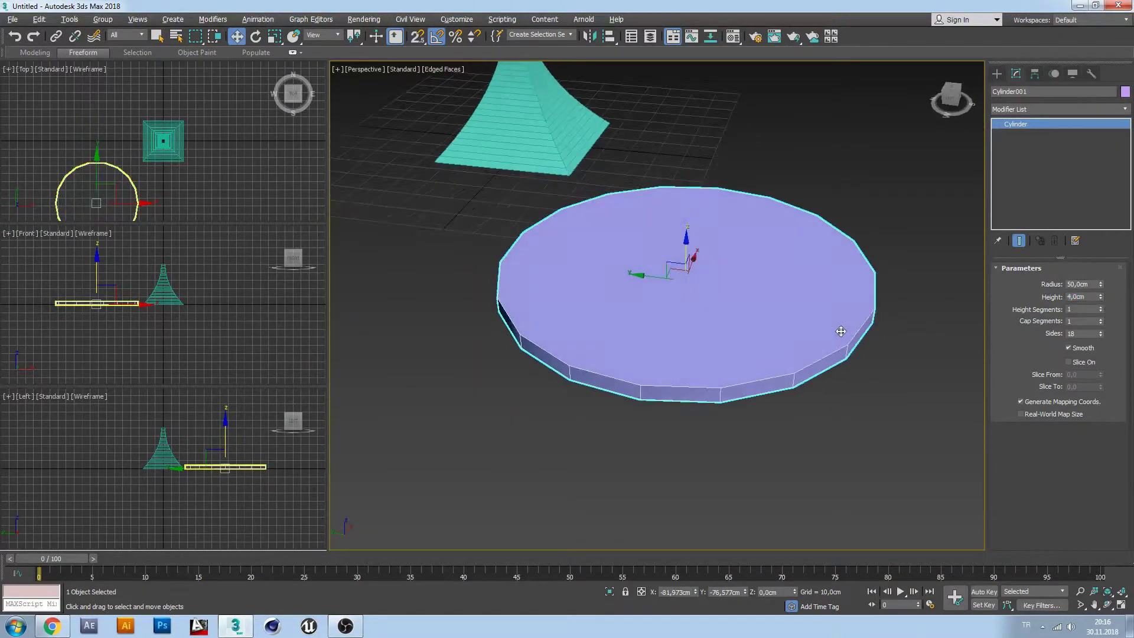
pyautogui.keyDown('alt'); pyautogui.moveTo(705, 290); pyautogui.dragTo(705, 319, button='middle'); pyautogui.keyUp('alt')
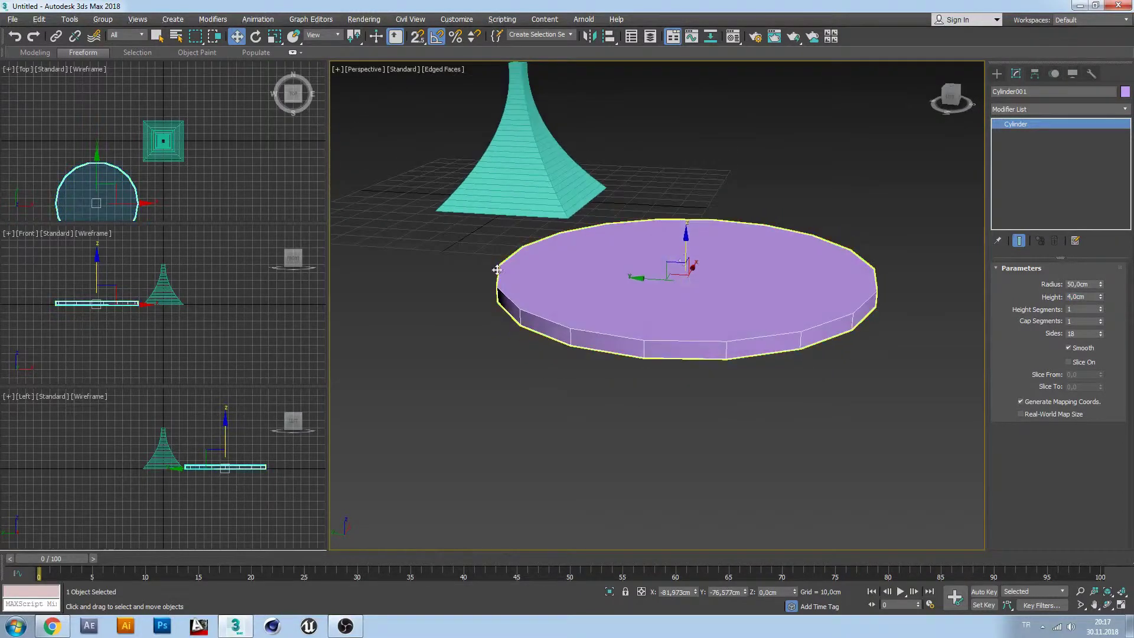
pyautogui.rightClick(271, 282)
pyautogui.hotkey('alt', 'w')
pyautogui.scroll(5, 341, 302)
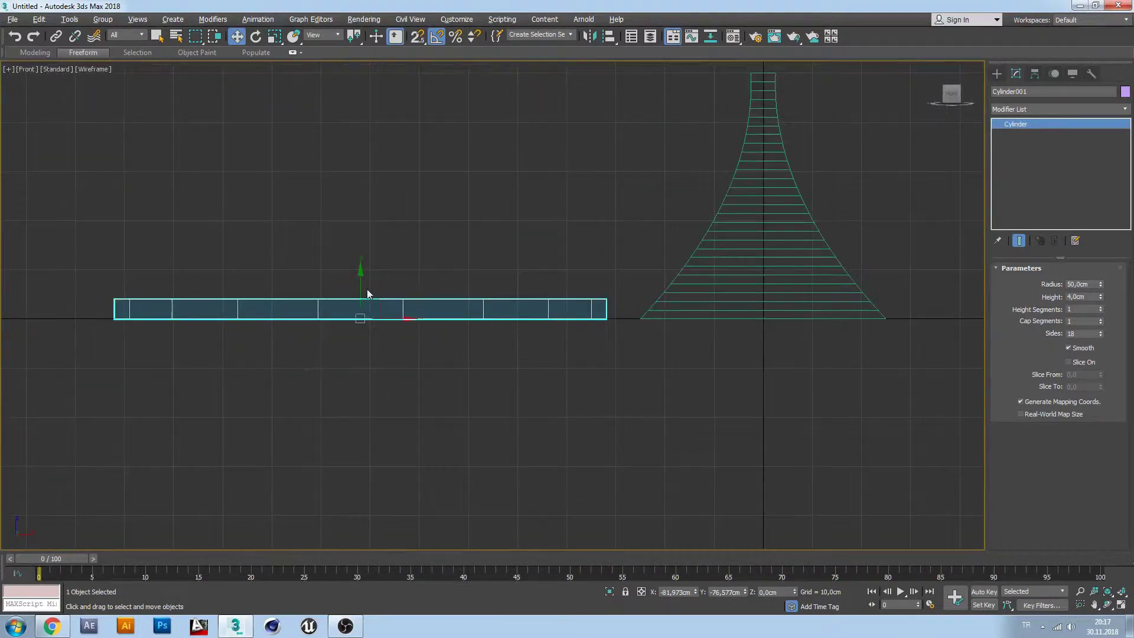
pyautogui.moveTo(370, 296); pyautogui.dragTo(442, 293, button='middle')
pyautogui.keyDown('shift'); pyautogui.moveTo(440, 292); pyautogui.dragTo(440, 265); pyautogui.keyUp('shift')
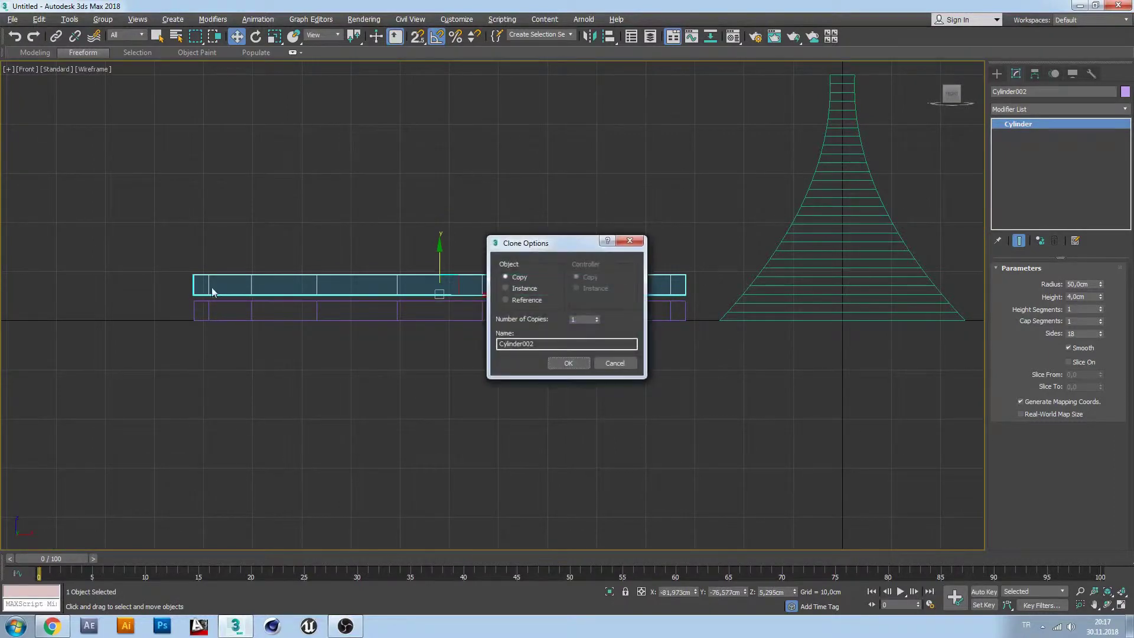
# Clone the disc upward into a stack of 18 copies.
pyautogui.click(598, 317)
pyautogui.click(597, 316)
pyautogui.click(597, 316)
pyautogui.click(568, 363)
pyautogui.moveTo(577, 329); pyautogui.dragTo(580, 353, button='middle')
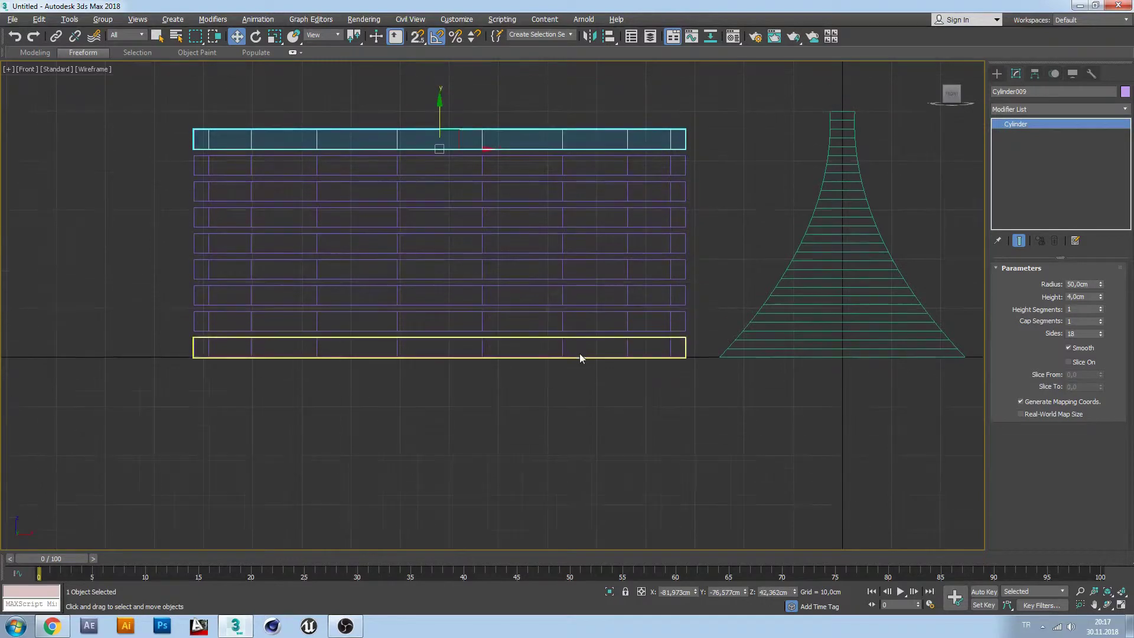
pyautogui.scroll(-2, 580, 357)
pyautogui.hotkey('ctrl', 'z')
pyautogui.keyDown('shift'); pyautogui.moveTo(488, 324); pyautogui.dragTo(483, 305); pyautogui.keyUp('shift')
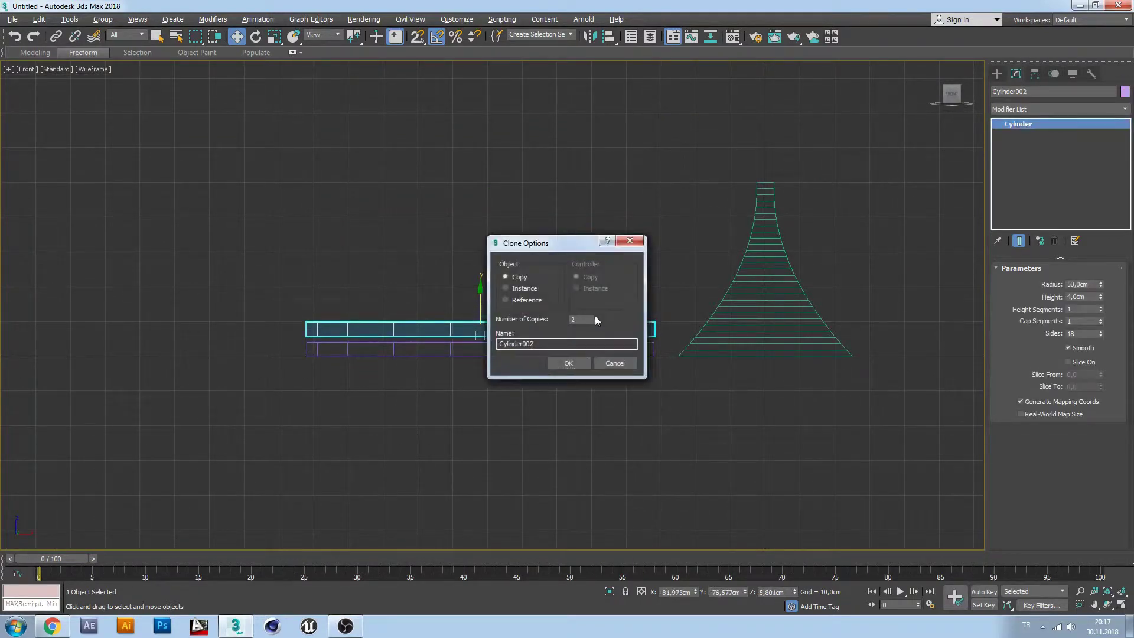
pyautogui.click(586, 357)
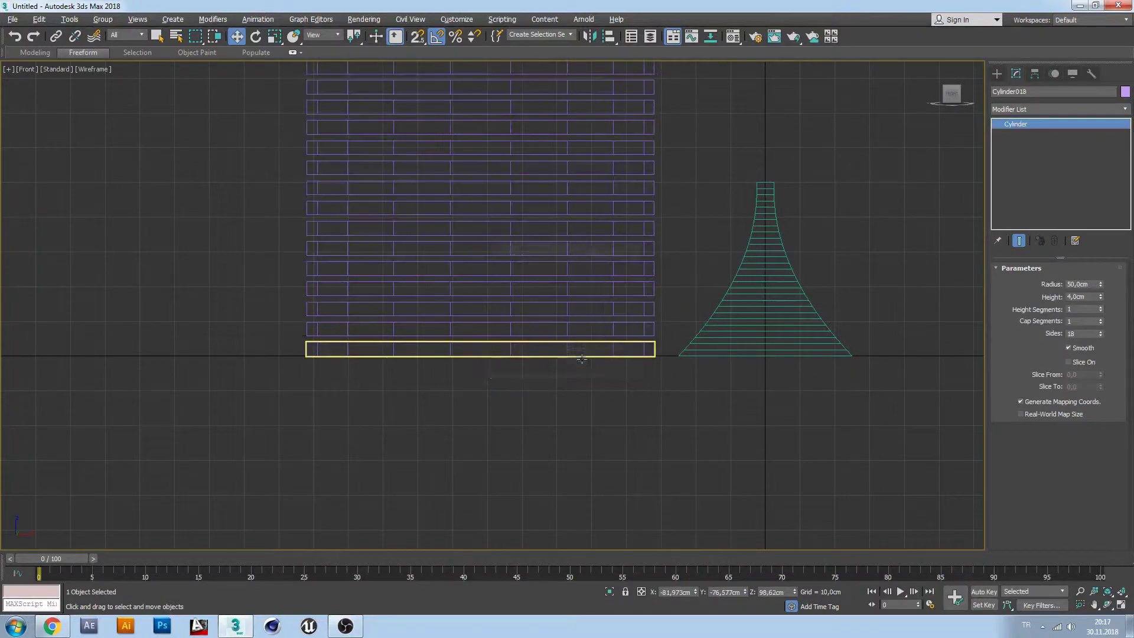
pyautogui.scroll(-3, 582, 378)
# Restore the four viewports and group all the stacked discs as Group001.
pyautogui.hotkey('alt', 'w')
pyautogui.scroll(-3, 801, 387)
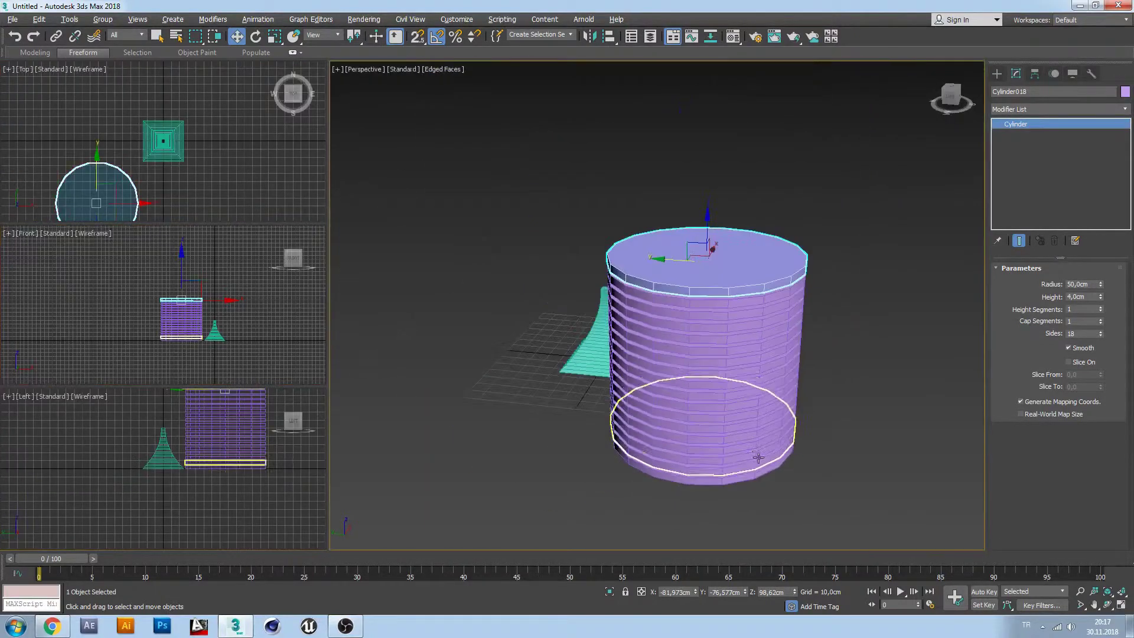
pyautogui.keyDown('alt'); pyautogui.moveTo(801, 388); pyautogui.dragTo(818, 435, button='middle'); pyautogui.keyUp('alt')
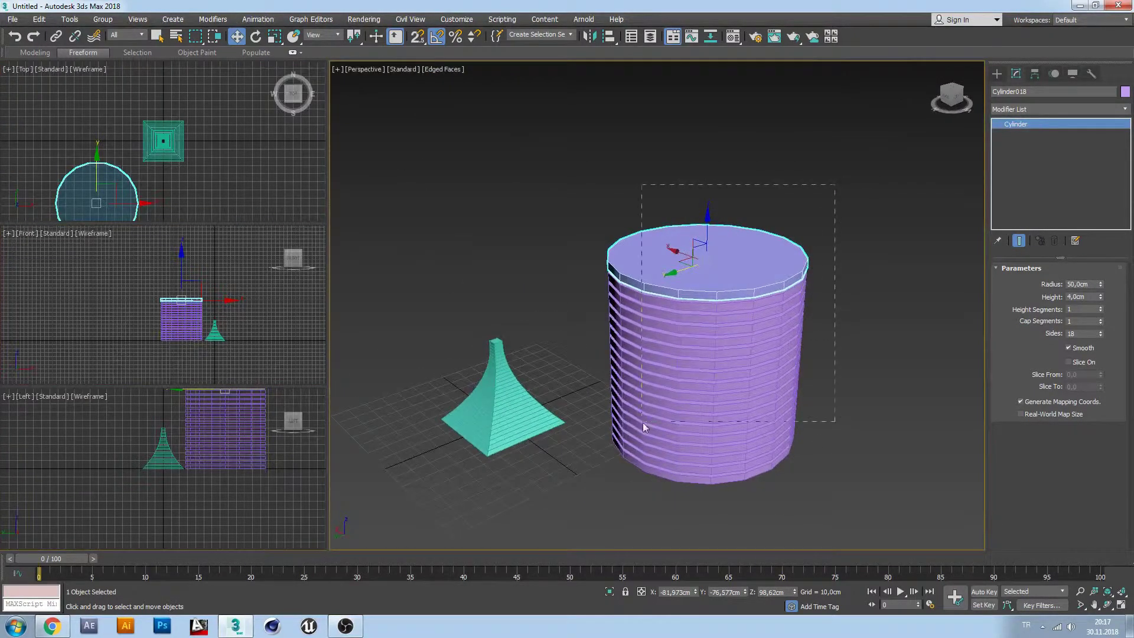
pyautogui.moveTo(642, 423); pyautogui.dragTo(607, 497)
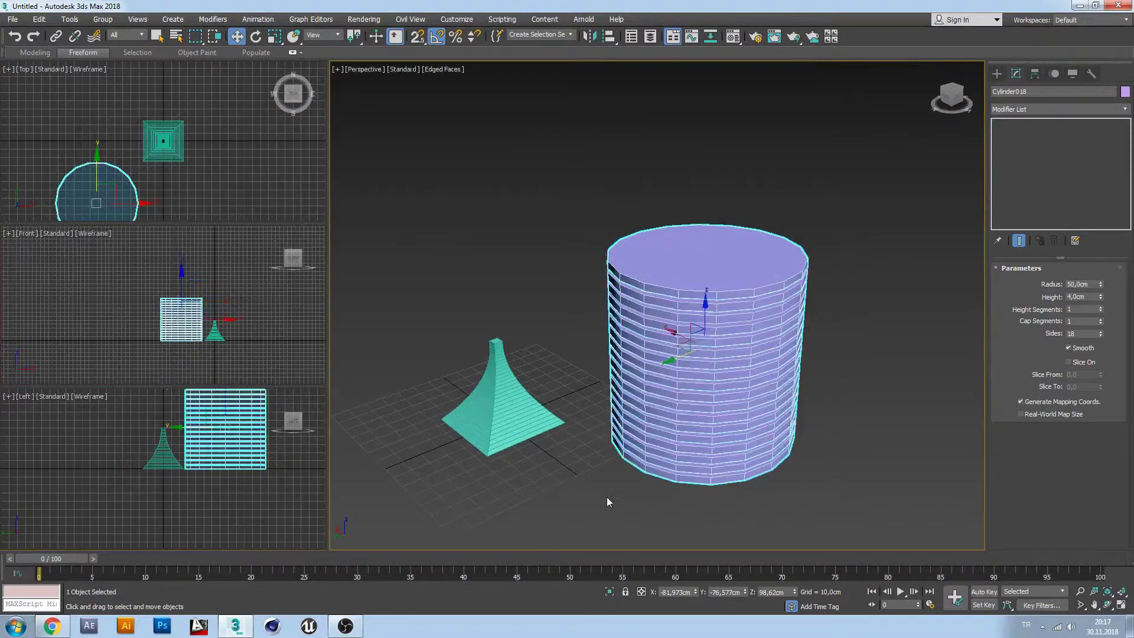
pyautogui.click(102, 19)
pyautogui.click(110, 40)
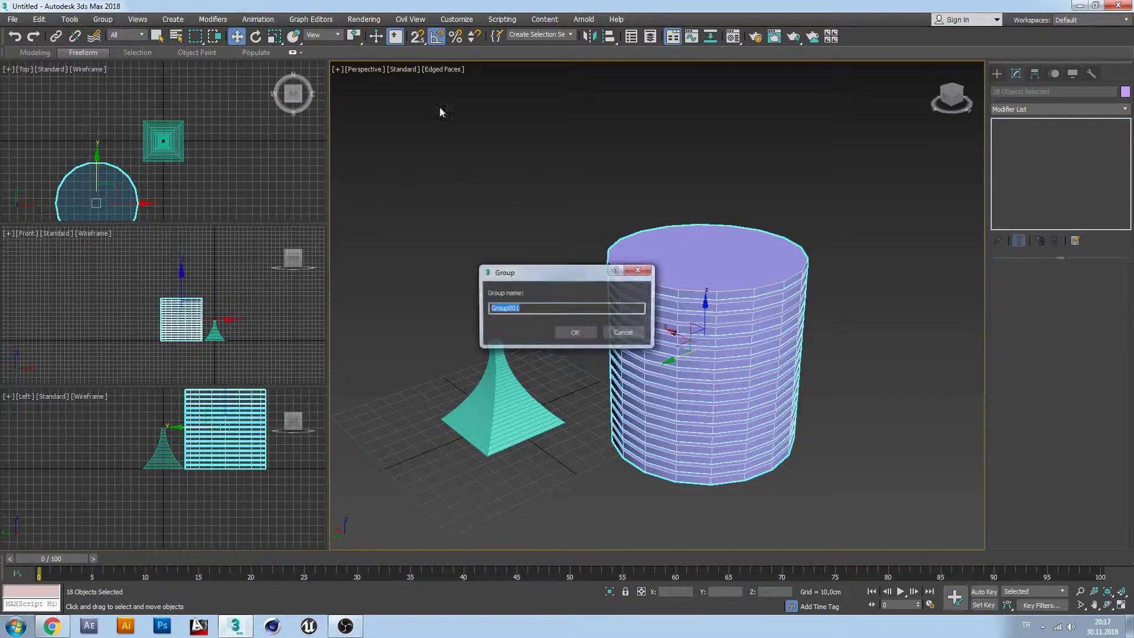
pyautogui.click(565, 333)
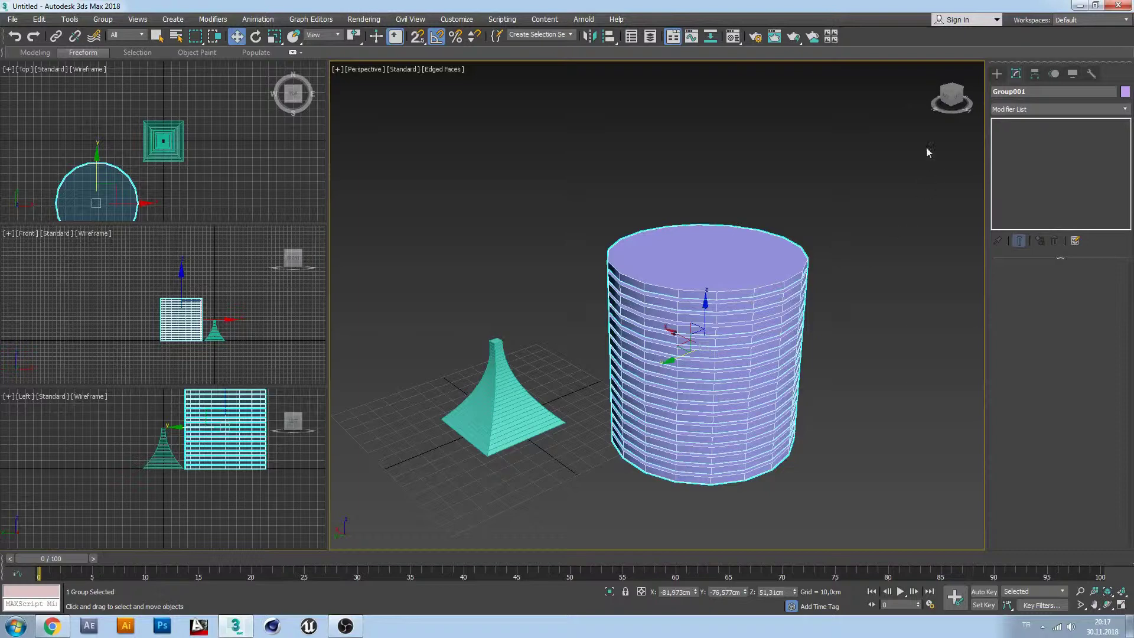
# Add a Taper modifier to the disc tower group Group001.
pyautogui.click(817, 212)
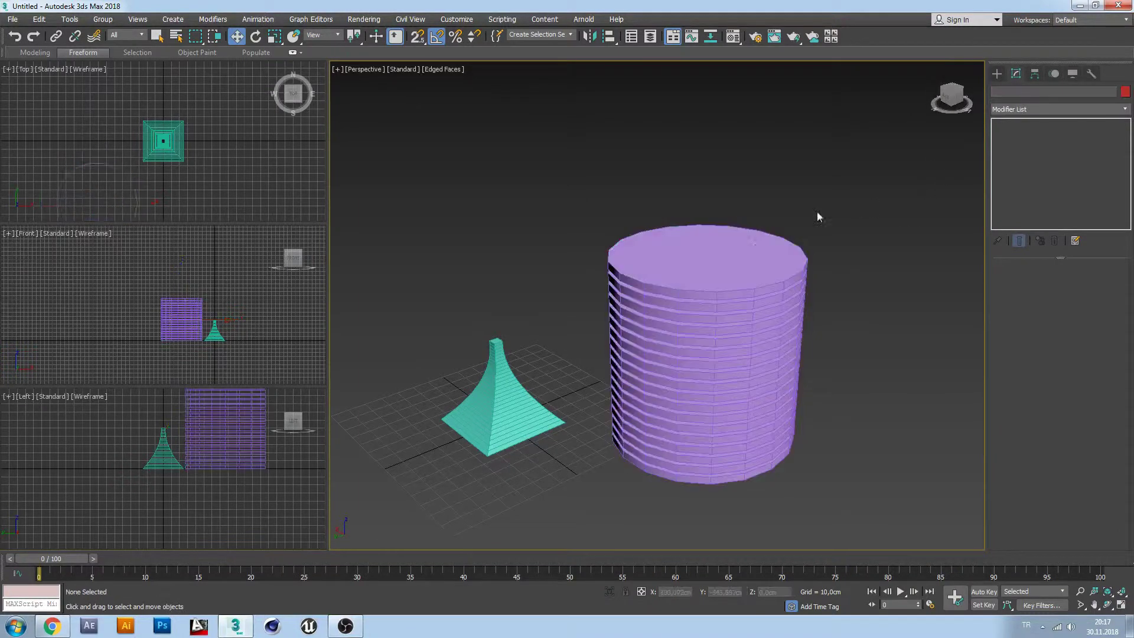
pyautogui.hotkey('ctrl', 'z')
pyautogui.click(1019, 111)
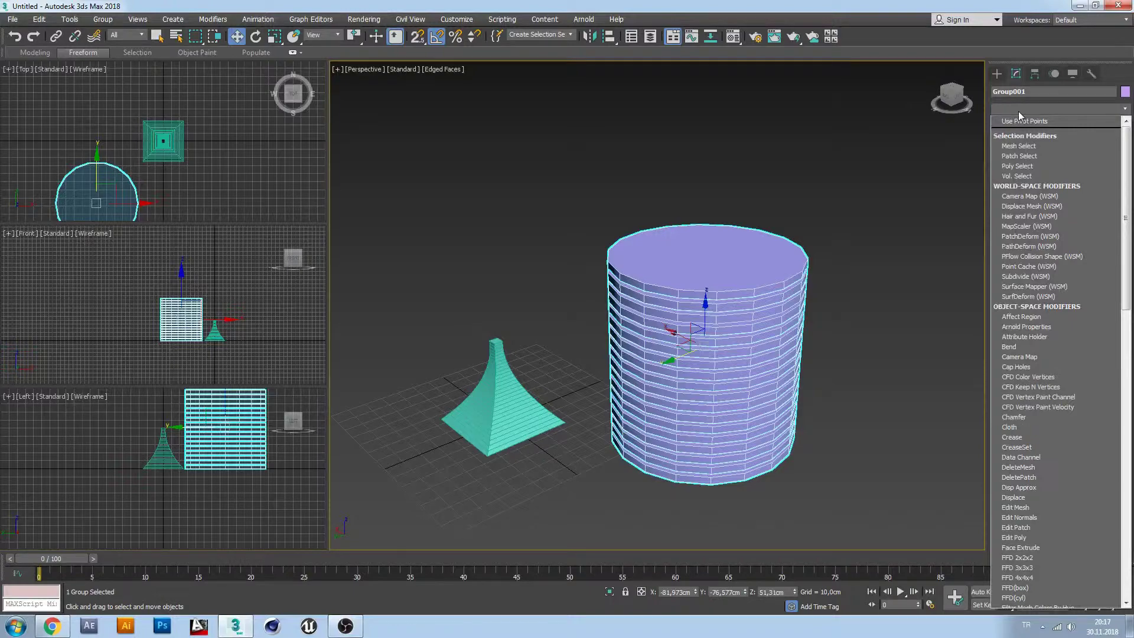
pyautogui.press('t')
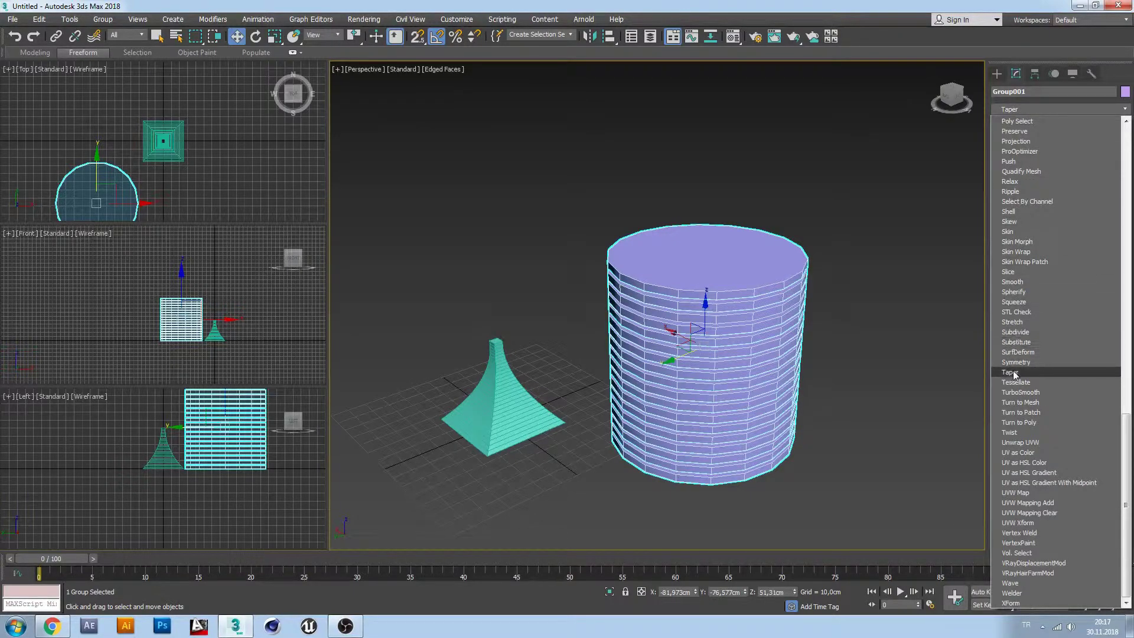
pyautogui.click(1014, 373)
# Test various taper Amounts as cone shapes, then reset Amount to 0.
pyautogui.keyDown('alt'); pyautogui.moveTo(863, 265); pyautogui.dragTo(859, 257, button='middle'); pyautogui.keyUp('alt')
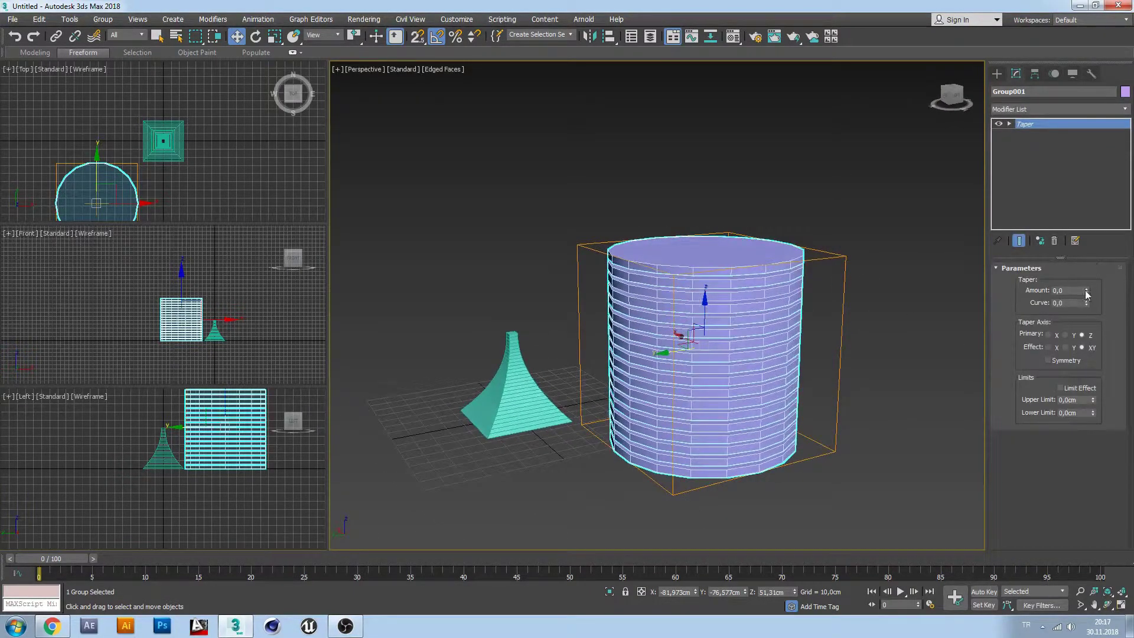
pyautogui.moveTo(1086, 293)
pyautogui.mouseDown()
pyautogui.moveTo(1092, 334)
pyautogui.moveTo(1078, 372)
pyautogui.mouseUp()
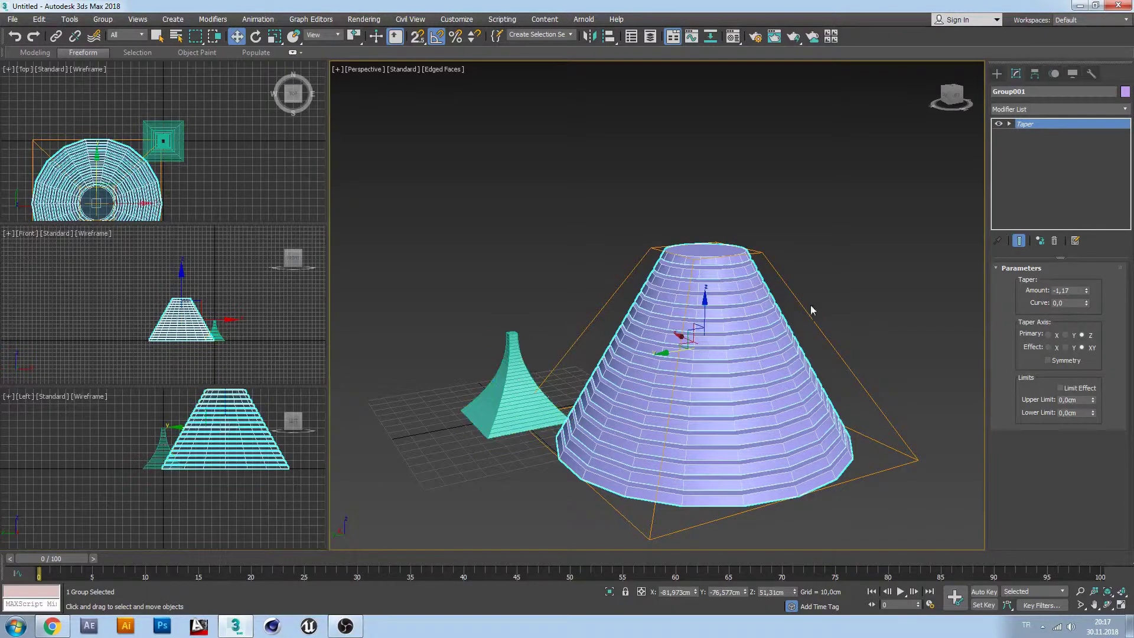
pyautogui.moveTo(1086, 290)
pyautogui.mouseDown()
pyautogui.moveTo(1080, 212)
pyautogui.moveTo(1102, 275)
pyautogui.moveTo(1097, 203)
pyautogui.mouseUp()
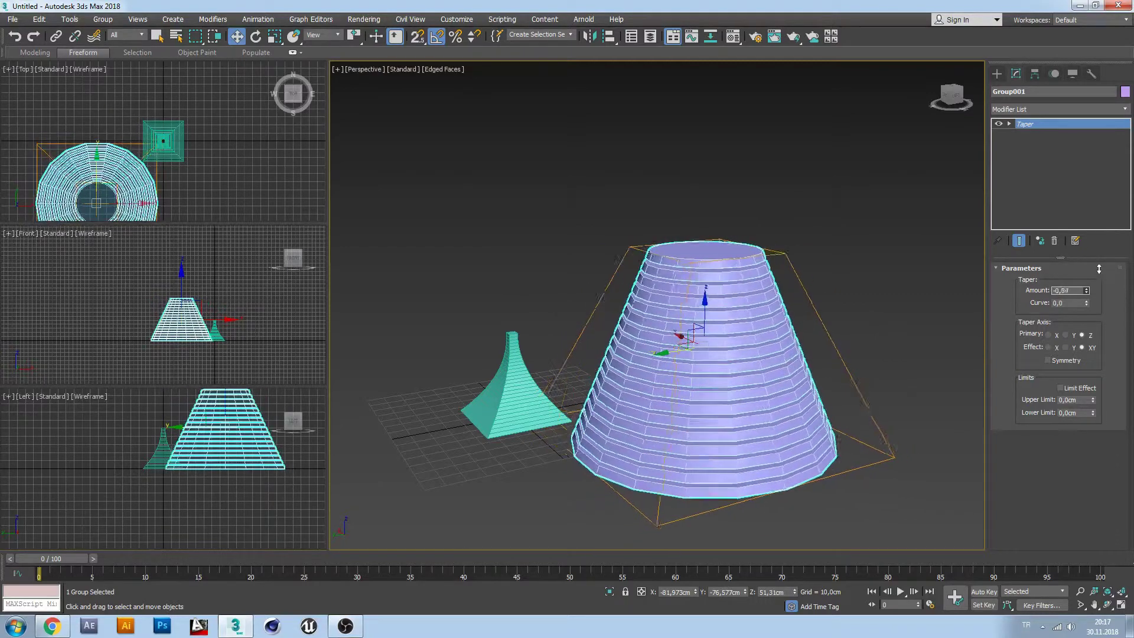
pyautogui.moveTo(1086, 290); pyautogui.dragTo(1101, 309)
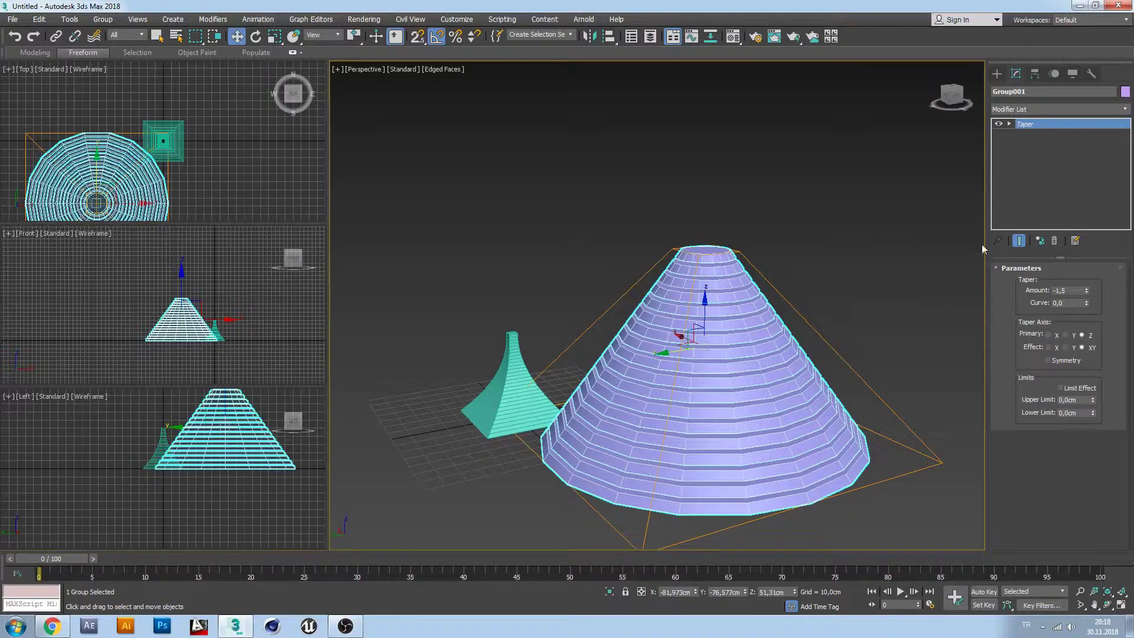
pyautogui.rightClick(1087, 289)
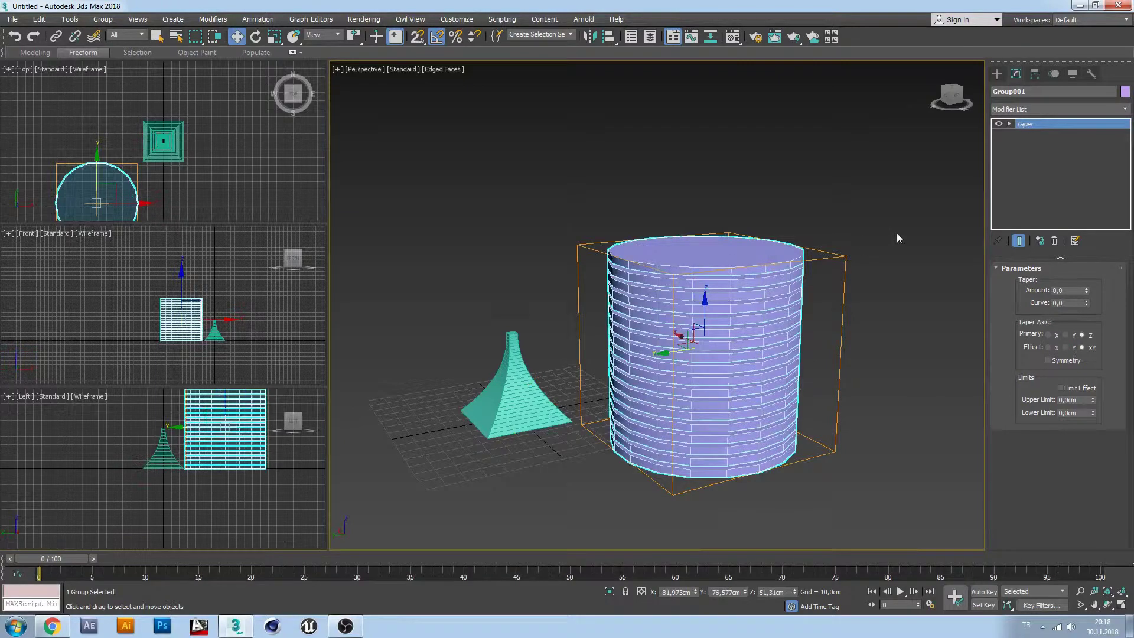
# Delete the disc tower, then reset Box001's taper Amount and Curve to 0,0.
pyautogui.click(1056, 241)
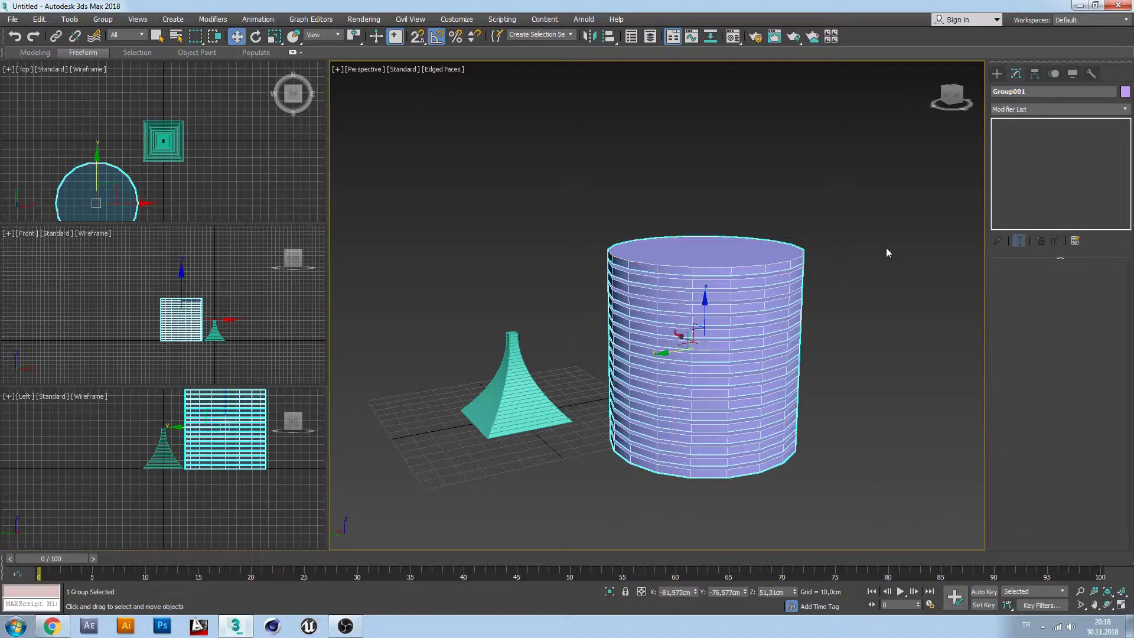
pyautogui.press('Delete')
pyautogui.click(555, 393)
pyautogui.press('z')
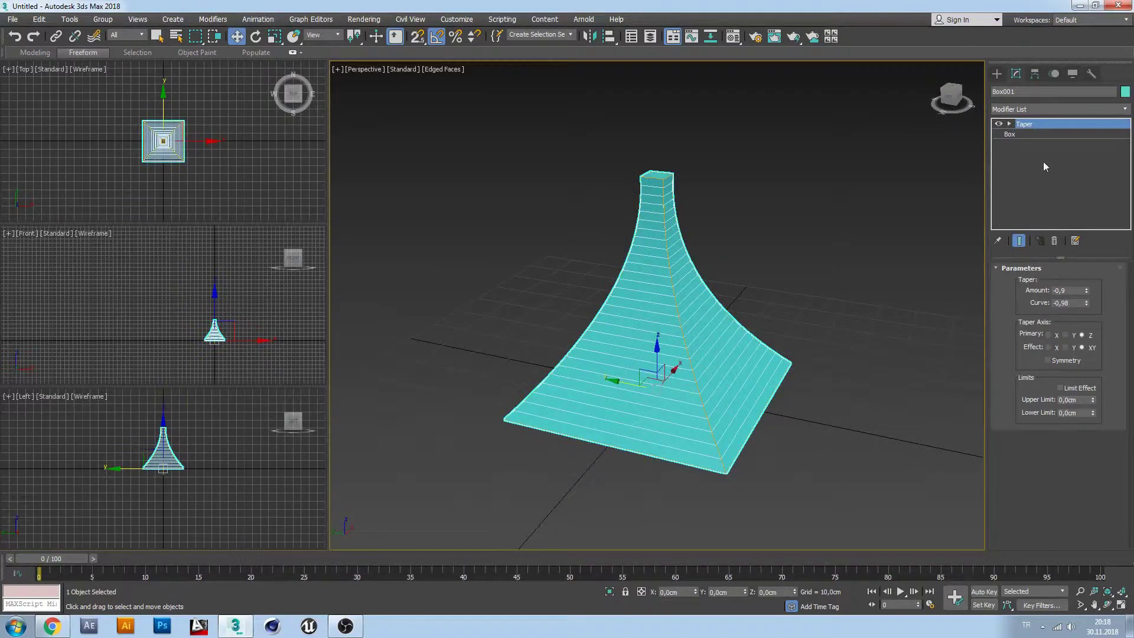
pyautogui.rightClick(1086, 290)
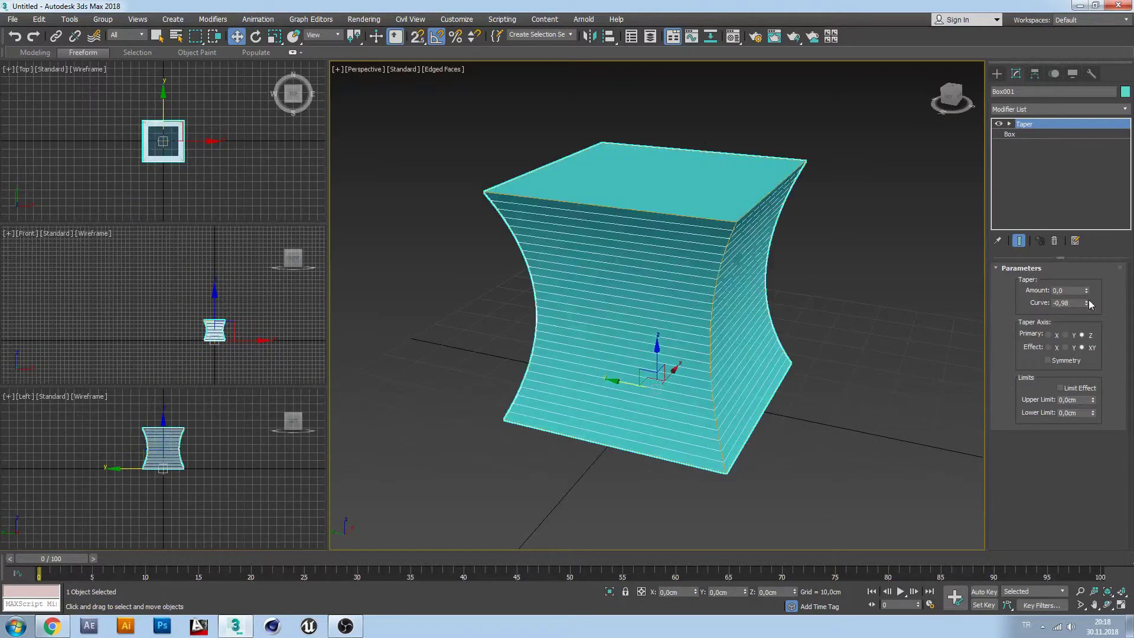
pyautogui.press('F4')
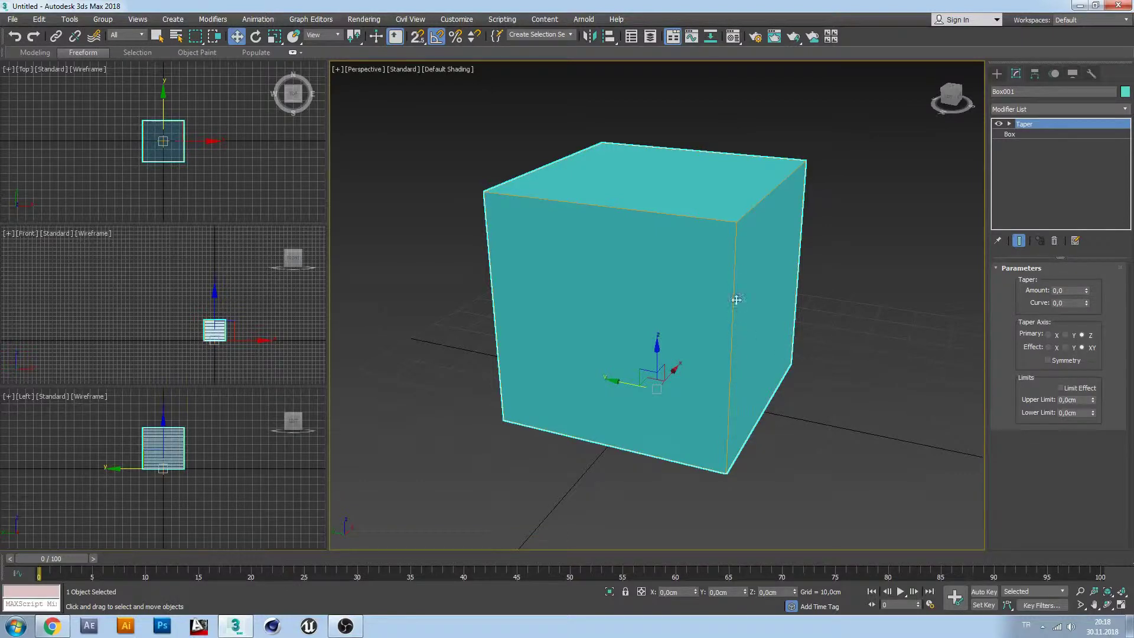
# Enable the taper's Limit Effect and raise Upper Limit to about 32,664 cm.
pyautogui.click(1061, 388)
pyautogui.moveTo(1092, 400); pyautogui.dragTo(1093, 331)
pyautogui.press('F4')
pyautogui.press('F4')
pyautogui.press('F3')
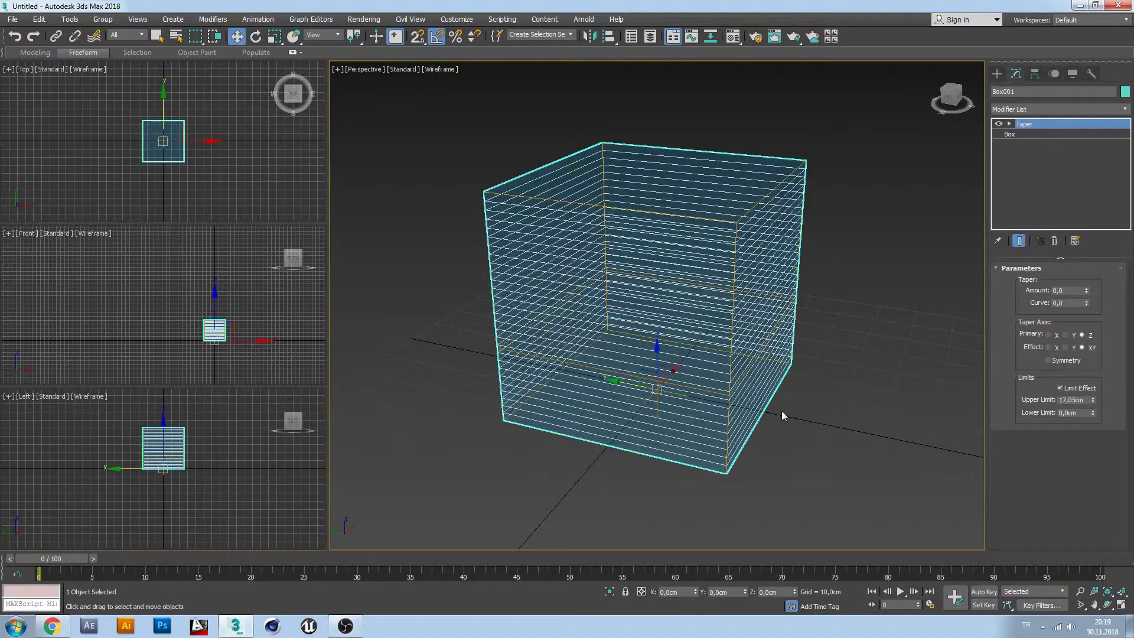
pyautogui.moveTo(726, 545)
pyautogui.keyDown('alt'); pyautogui.mouseDown(button='middle')
pyautogui.moveTo(703, 410)
pyautogui.moveTo(691, 398)
pyautogui.moveTo(701, 413)
pyautogui.moveTo(785, 434)
pyautogui.mouseUp(button='middle'); pyautogui.keyUp('alt')
pyautogui.moveTo(1093, 400)
pyautogui.mouseDown()
pyautogui.moveTo(1089, 332)
pyautogui.moveTo(1089, 354)
pyautogui.mouseUp()
pyautogui.press('F3')
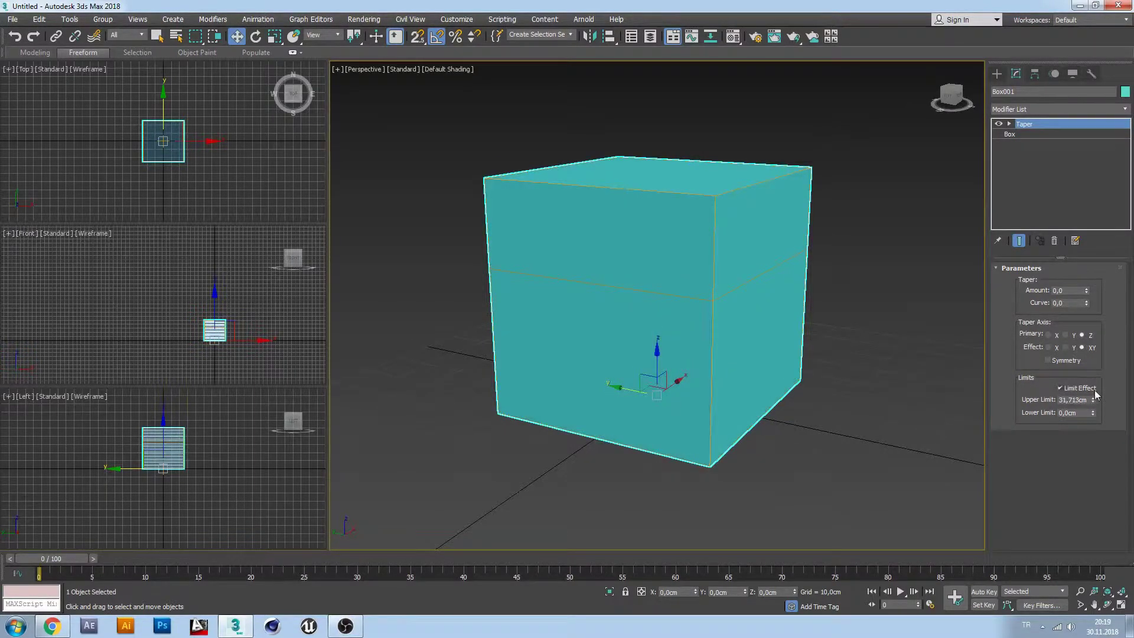
pyautogui.moveTo(1093, 400)
pyautogui.mouseDown()
pyautogui.moveTo(1094, 378)
pyautogui.moveTo(1090, 400)
pyautogui.mouseUp()
# Set the taper Amount to -1,29 with Lower Limit 16,17 cm, forming a bottle.
pyautogui.click(1088, 290)
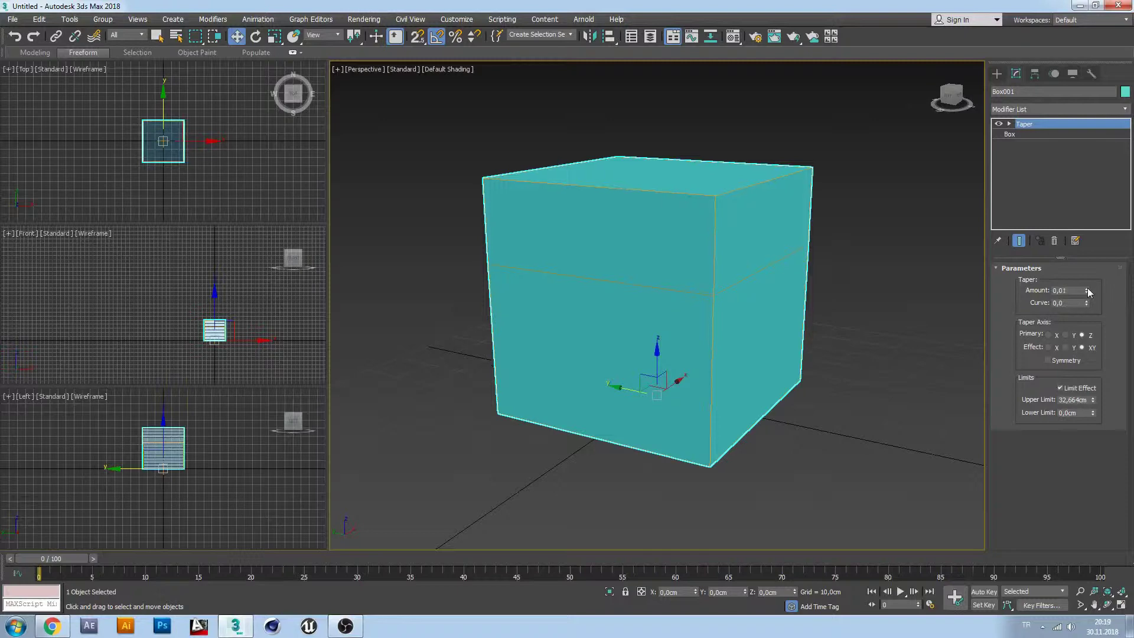
pyautogui.moveTo(1087, 290)
pyautogui.mouseDown()
pyautogui.moveTo(1085, 347)
pyautogui.moveTo(1067, 243)
pyautogui.moveTo(1067, 363)
pyautogui.mouseUp()
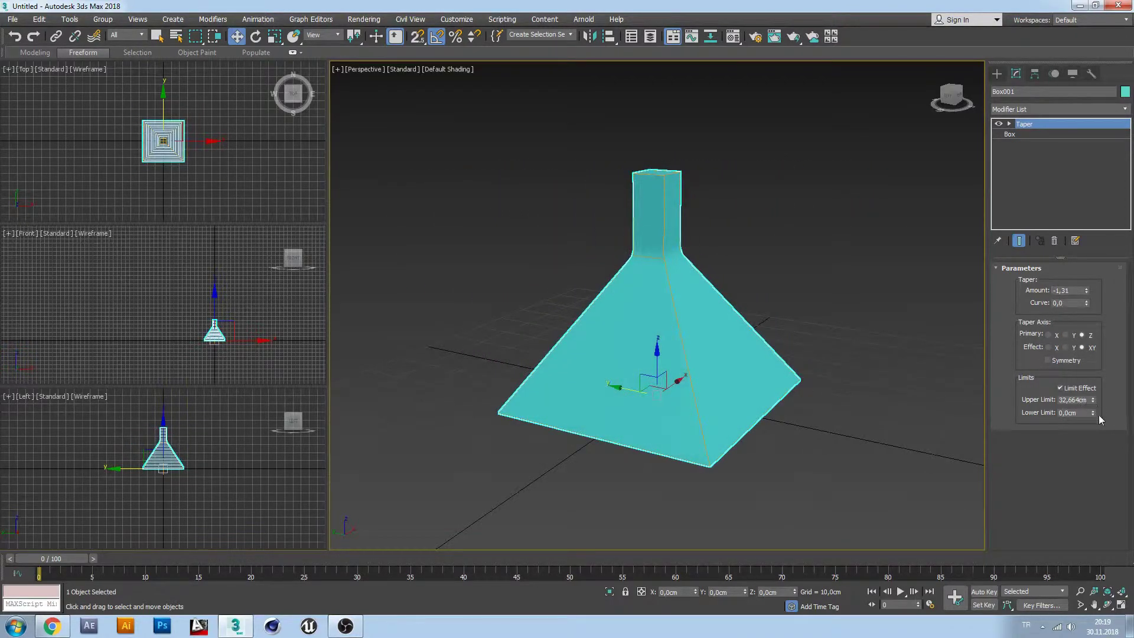
pyautogui.moveTo(1093, 414)
pyautogui.mouseDown()
pyautogui.moveTo(966, 342)
pyautogui.moveTo(960, 194)
pyautogui.mouseUp()
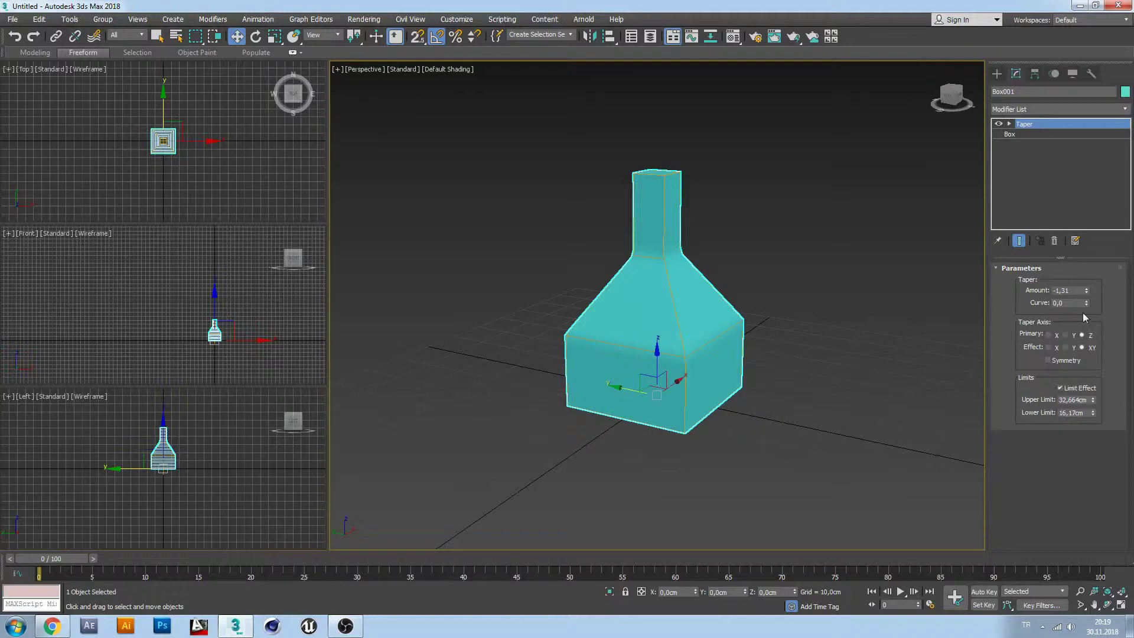
pyautogui.moveTo(1086, 290)
pyautogui.mouseDown()
pyautogui.moveTo(1087, 279)
pyautogui.moveTo(1086, 289)
pyautogui.mouseUp()
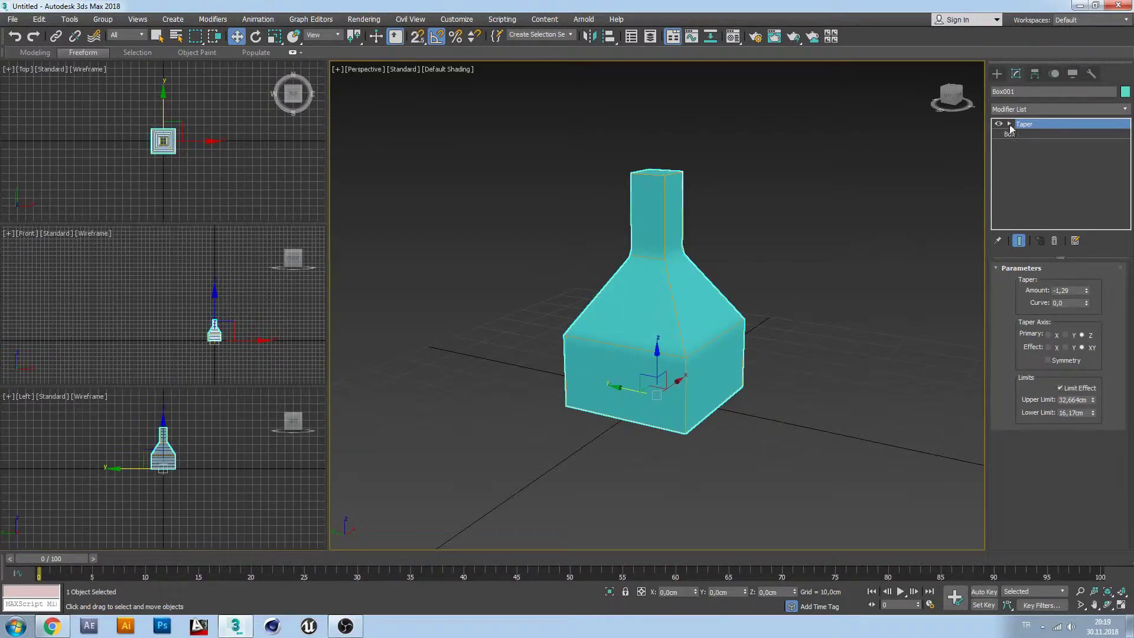
# Move the Taper gizmo upward along Z, then return to the Taper's top level.
pyautogui.click(1009, 124)
pyautogui.click(1029, 134)
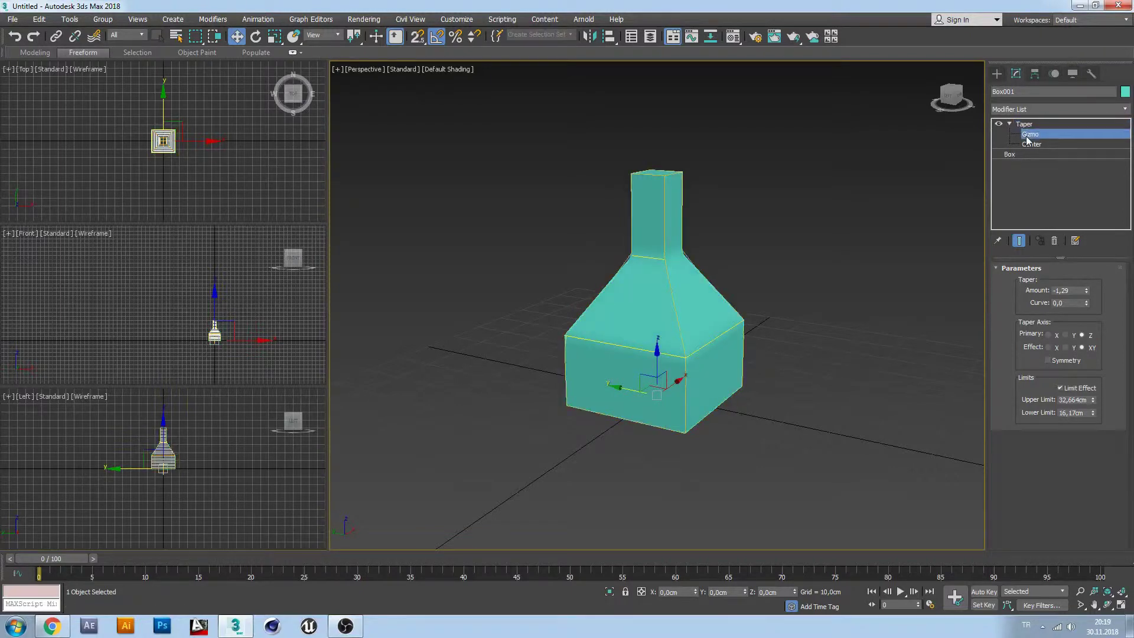
pyautogui.moveTo(668, 369)
pyautogui.mouseDown()
pyautogui.moveTo(685, 188)
pyautogui.moveTo(708, 562)
pyautogui.moveTo(714, 116)
pyautogui.moveTo(698, 372)
pyautogui.mouseUp()
pyautogui.click(1025, 124)
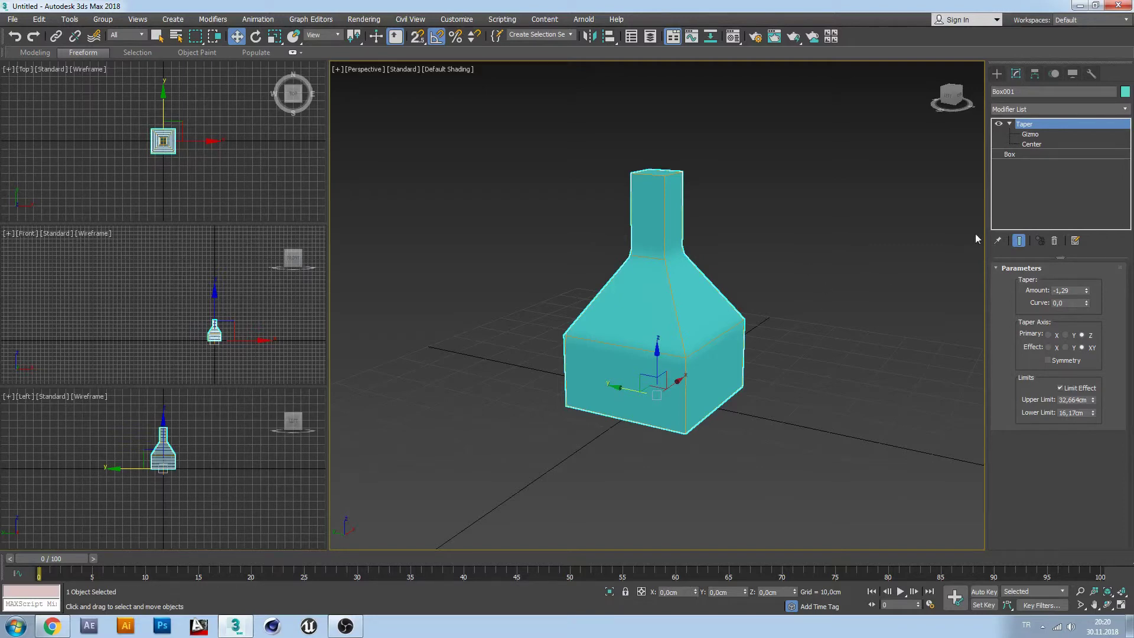
# Delete the Taper from Box001 and show its 28 height segments with Edged Faces.
pyautogui.click(1050, 243)
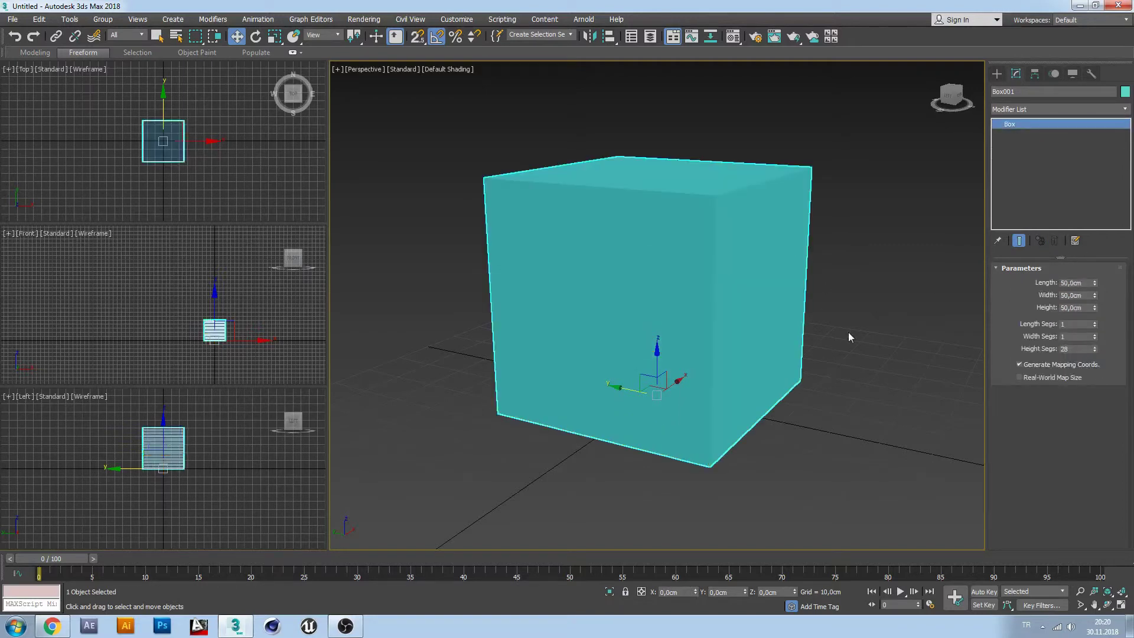
pyautogui.press('F4')
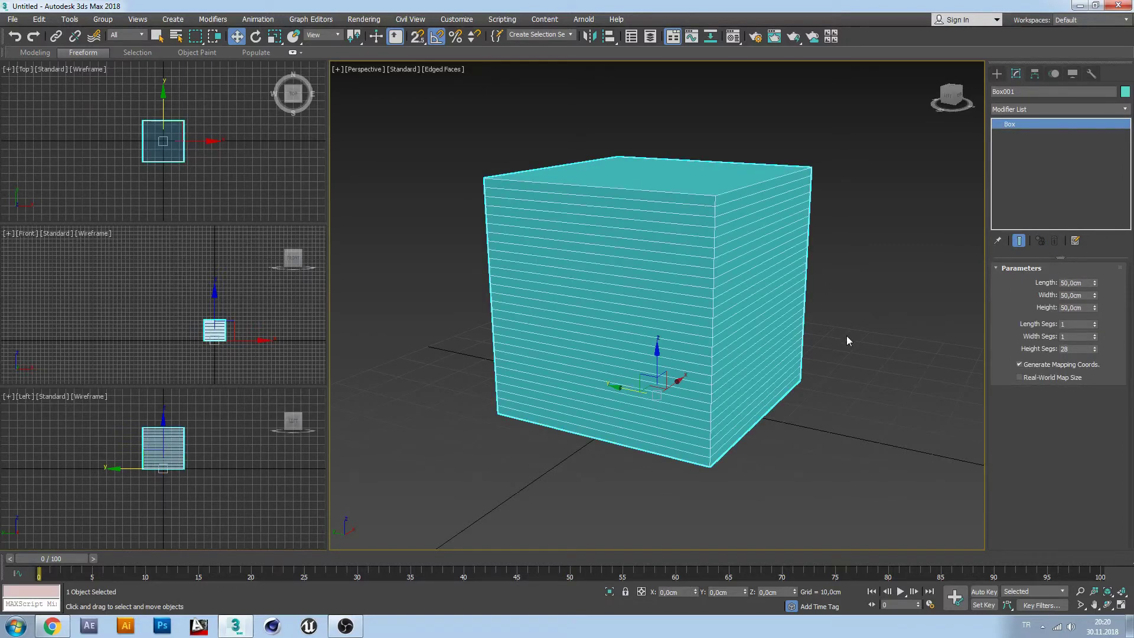
pyautogui.moveTo(846, 336)
pyautogui.keyDown('alt'); pyautogui.mouseDown(button='middle')
pyautogui.moveTo(835, 366)
pyautogui.moveTo(820, 365)
pyautogui.mouseUp(button='middle'); pyautogui.keyUp('alt')
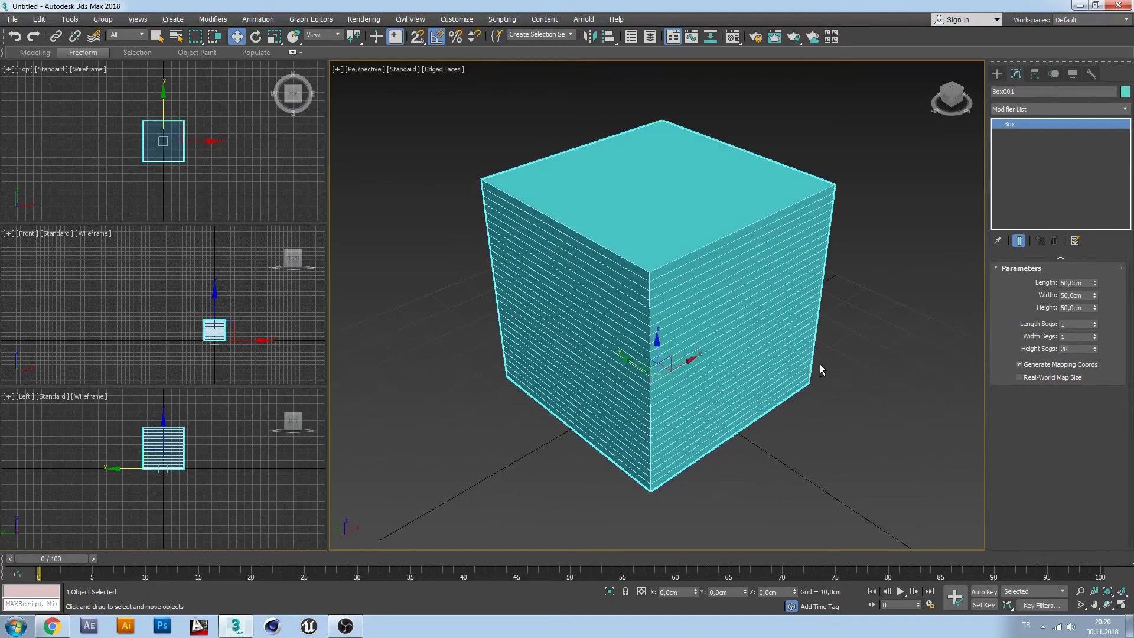